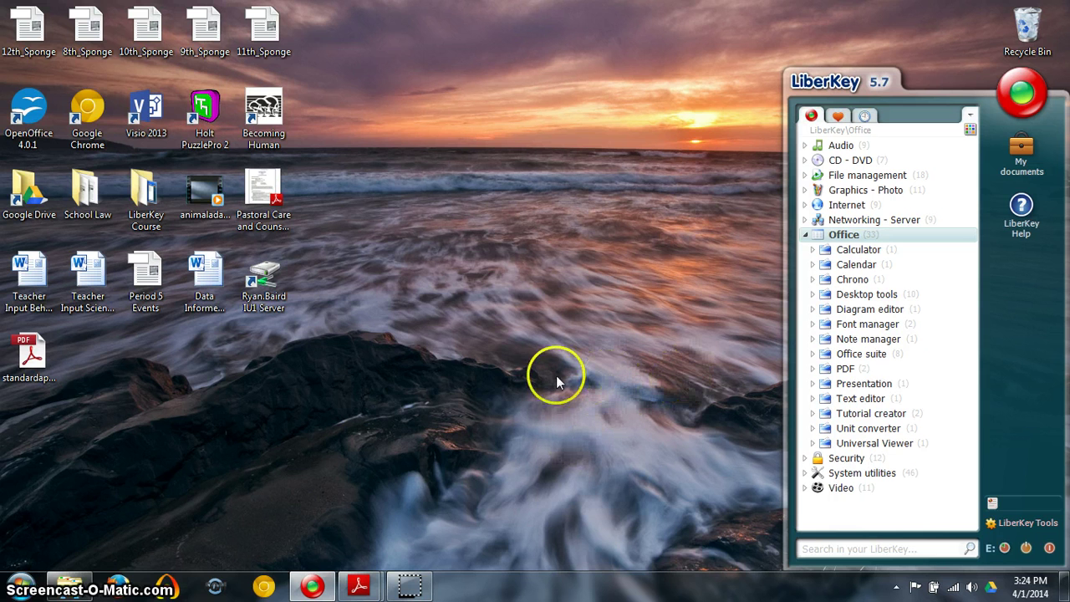
# Open the standardapp_pa_blank application PDF from the desktop.
pyautogui.click(35, 358)
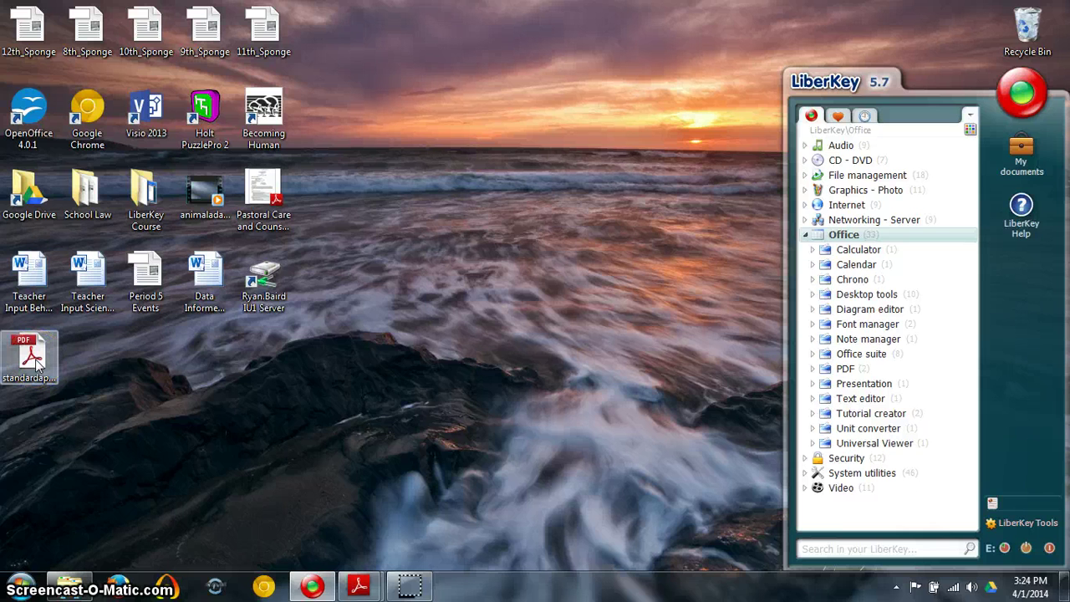
pyautogui.click(35, 359)
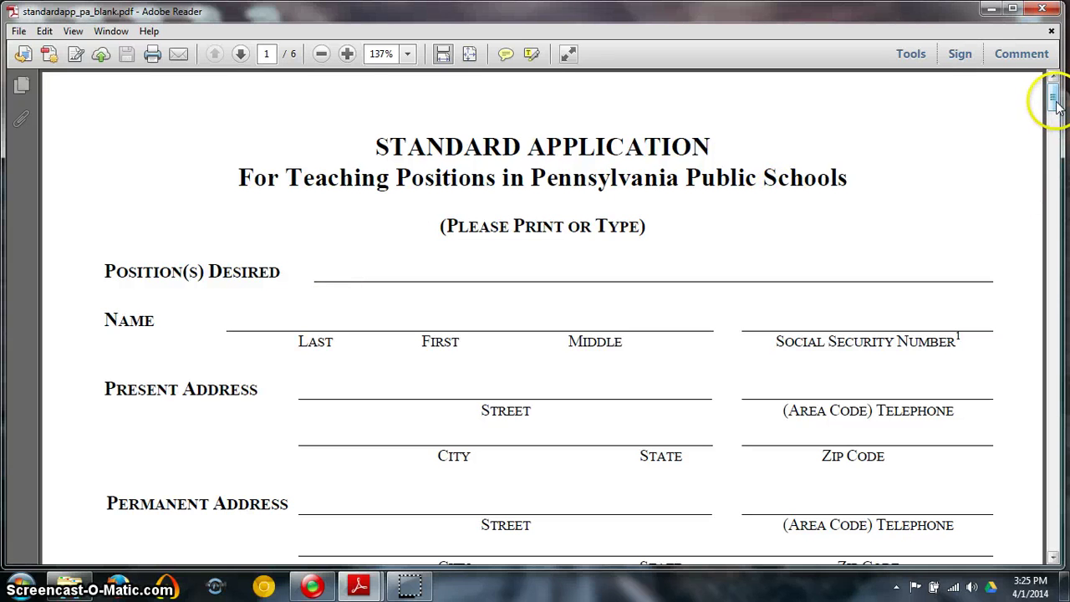
# Try typing directly on the Position(s) Desired and Name lines of the form.
pyautogui.moveTo(1055, 104)
pyautogui.mouseDown()
pyautogui.moveTo(1057, 122)
pyautogui.moveTo(1056, 103)
pyautogui.mouseUp()
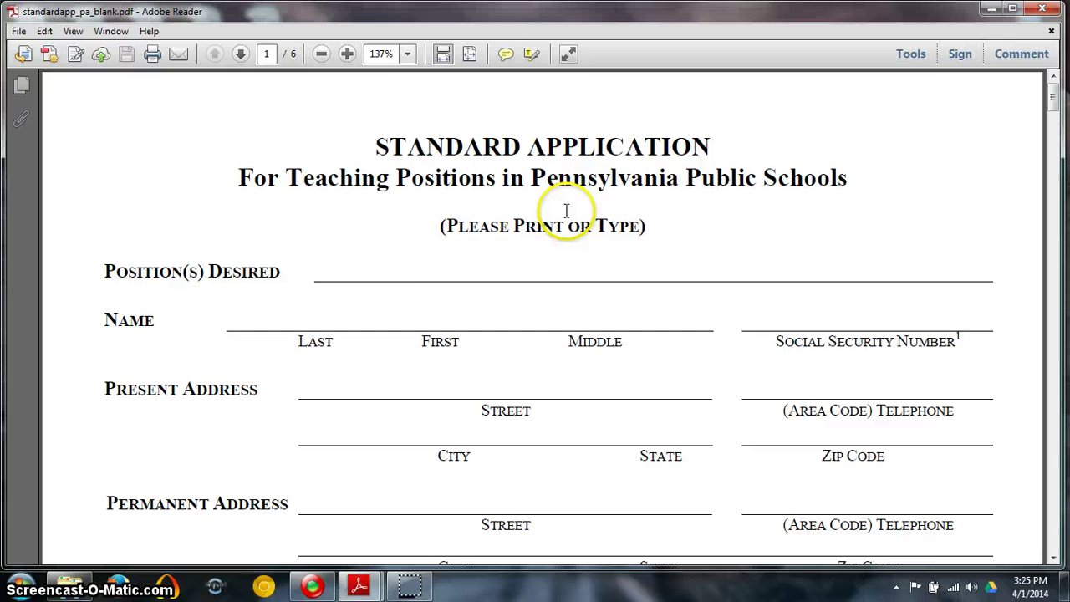
pyautogui.click(359, 265)
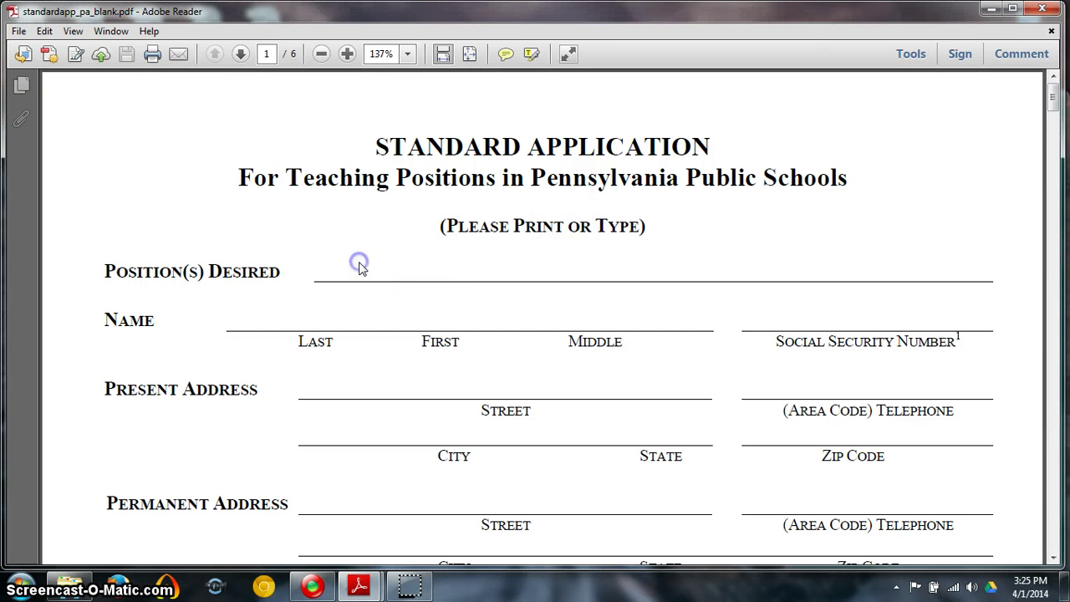
pyautogui.click(296, 308)
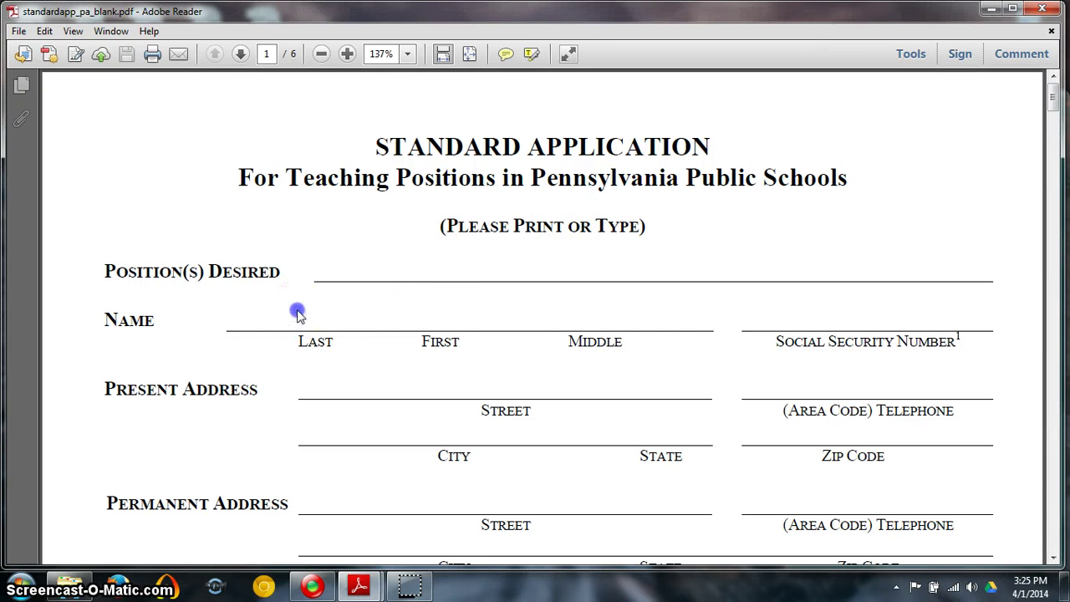
# Browse the File, Edit and View menus for a text tool, then retry the Position(s) Desired line.
pyautogui.click(18, 30)
pyautogui.moveTo(41, 33)
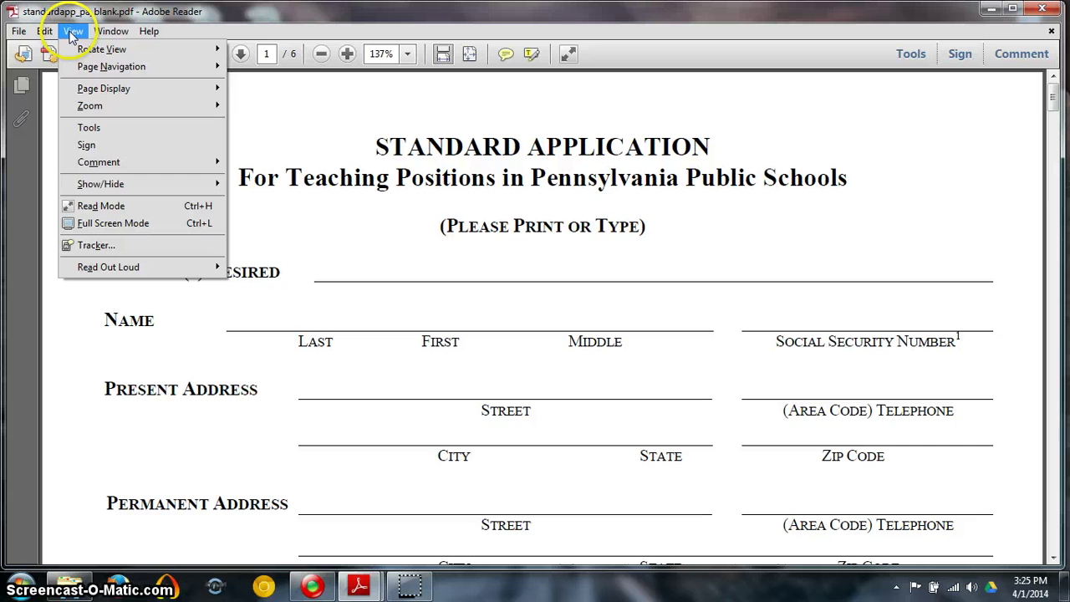
pyautogui.click(100, 128)
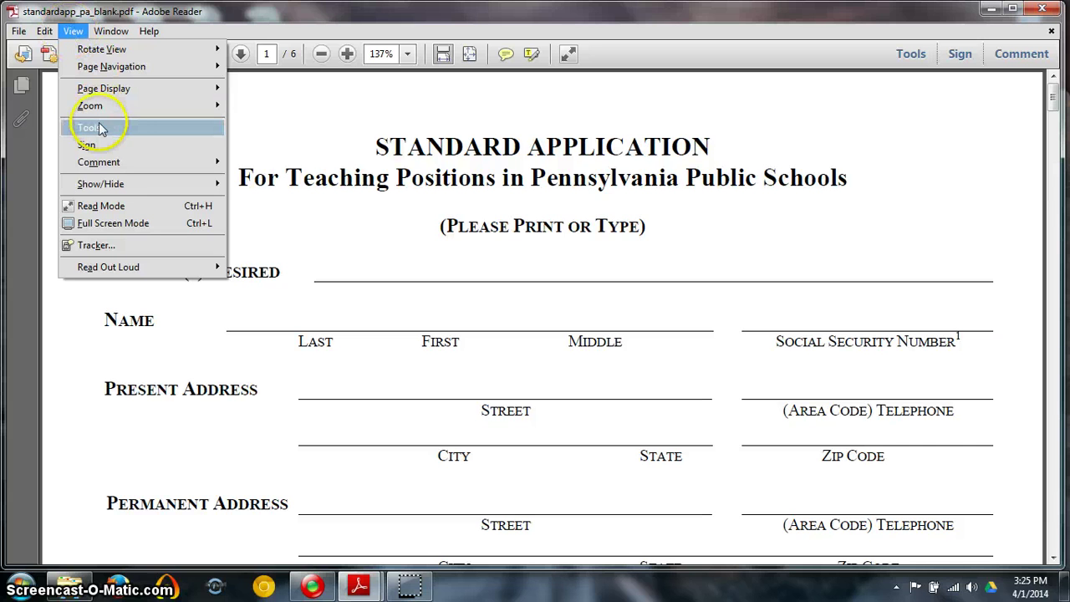
pyautogui.click(359, 227)
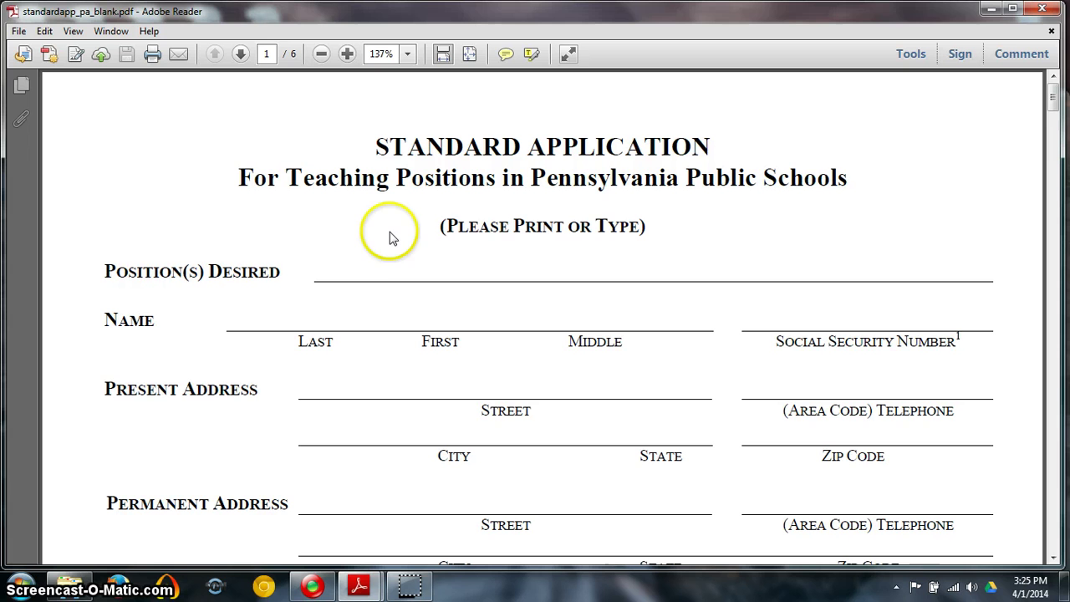
pyautogui.click(350, 264)
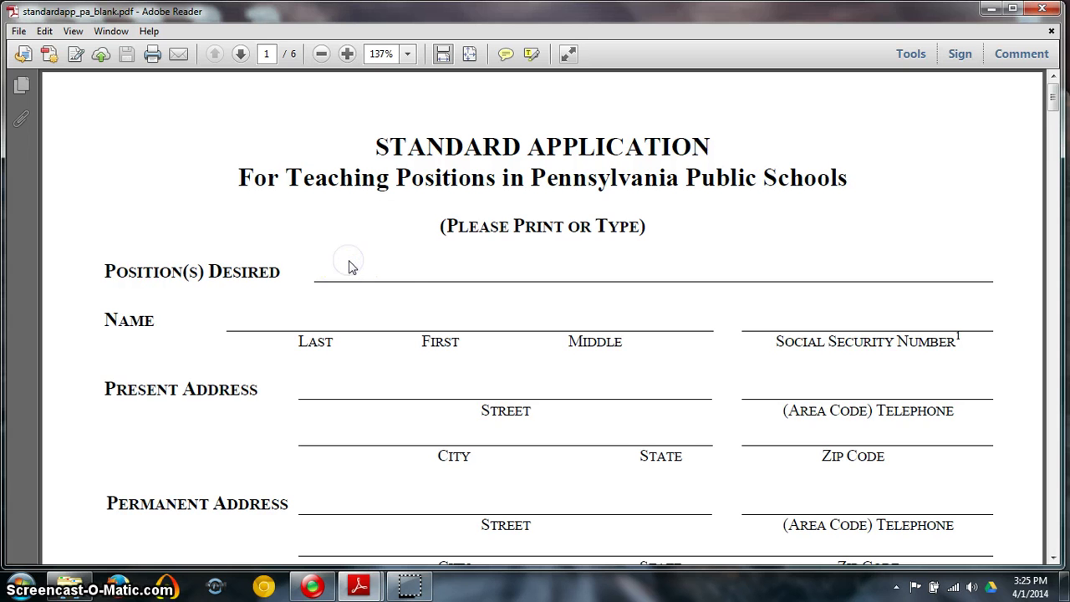
pyautogui.click(367, 275)
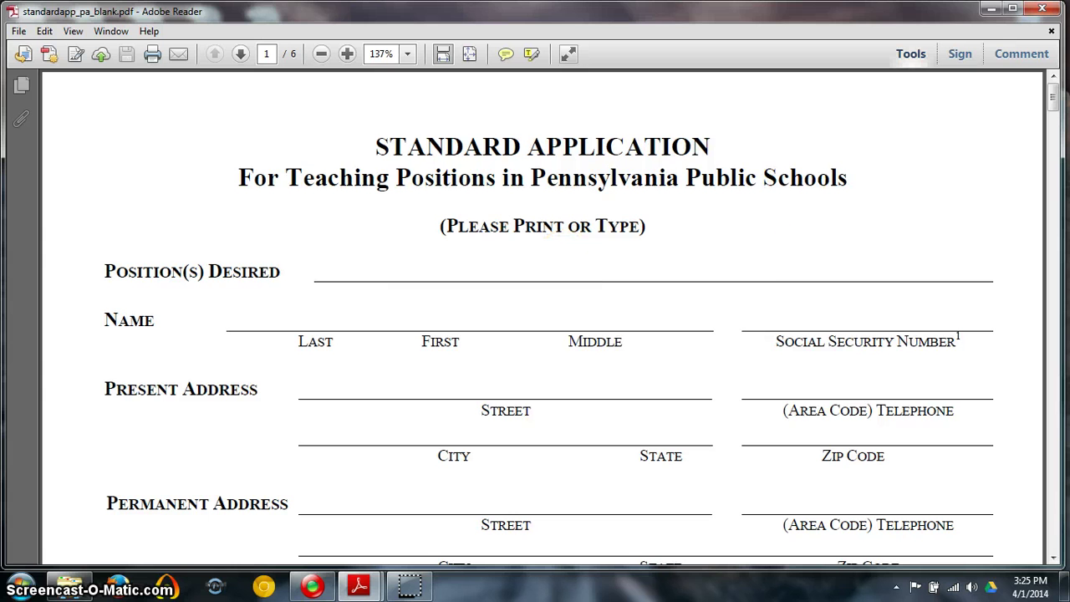
# Minimize Adobe Reader and disable LiberKey's file associations from its Tools list.
pyautogui.click(993, 15)
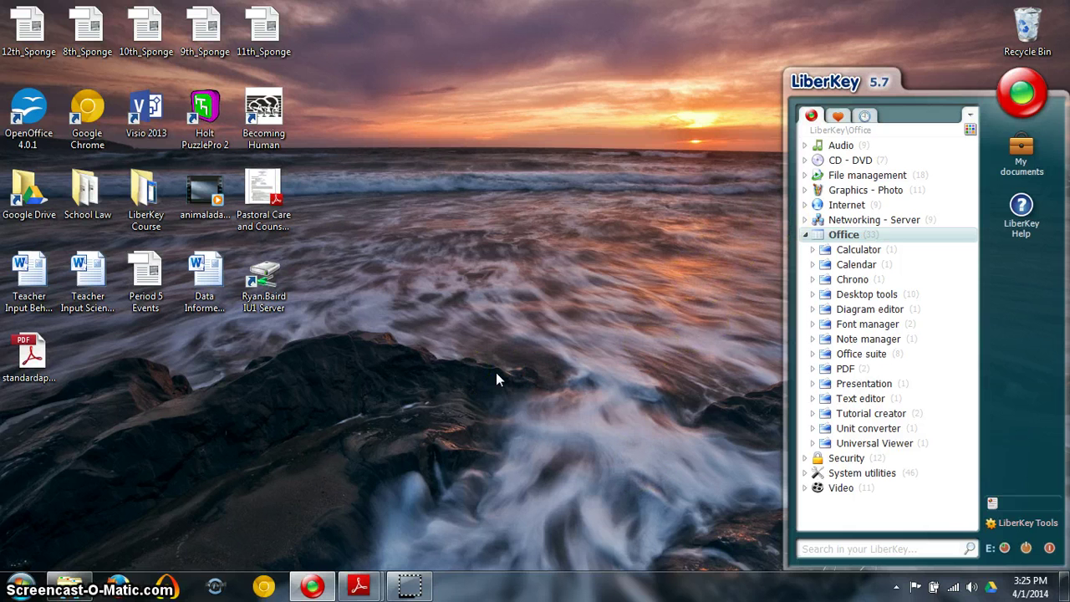
pyautogui.click(1001, 521)
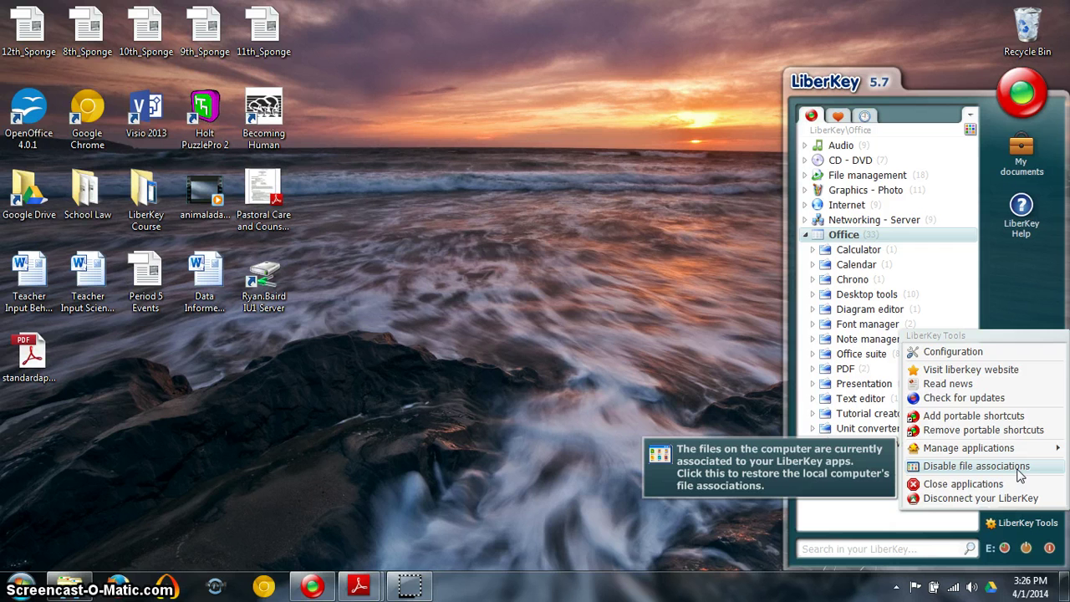
pyautogui.click(980, 474)
pyautogui.click(760, 430)
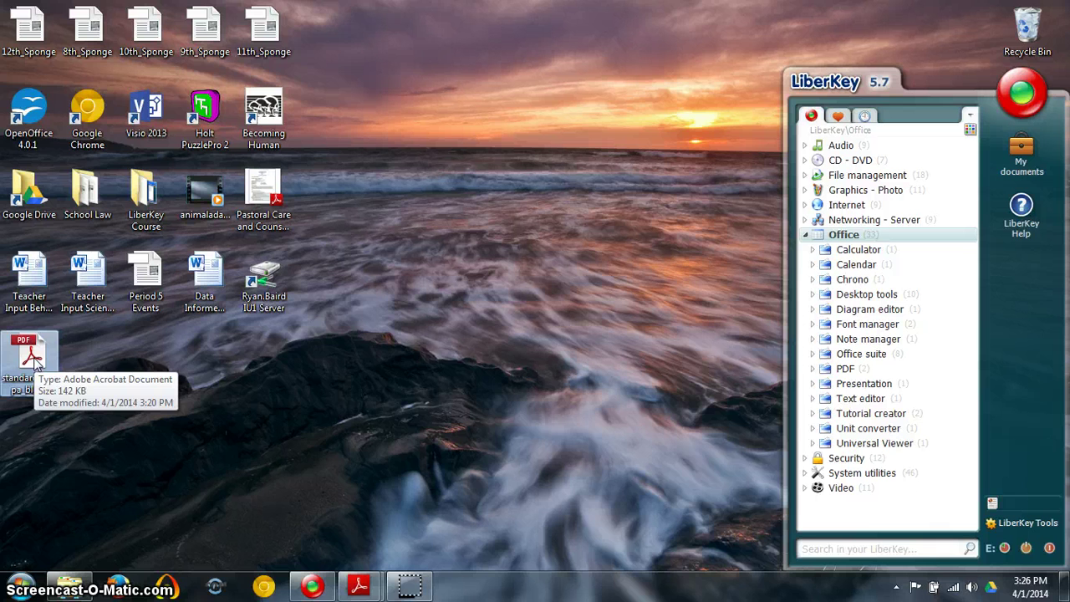
# Open the application PDF with LiberKey Launcher - PDF-XChange Viewer via Open with.
pyautogui.rightClick(35, 358)
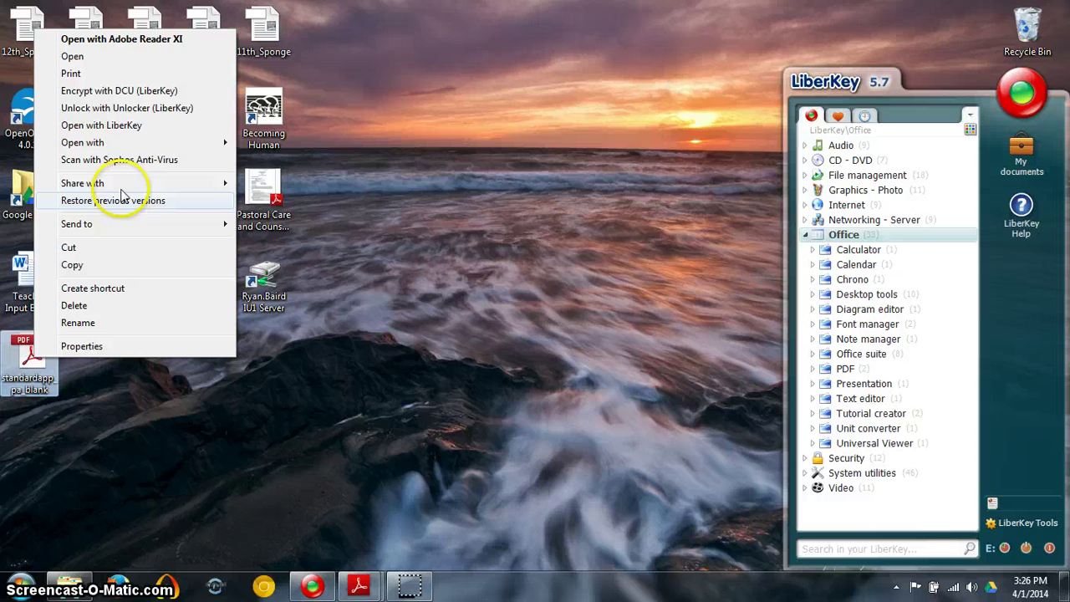
pyautogui.moveTo(138, 147)
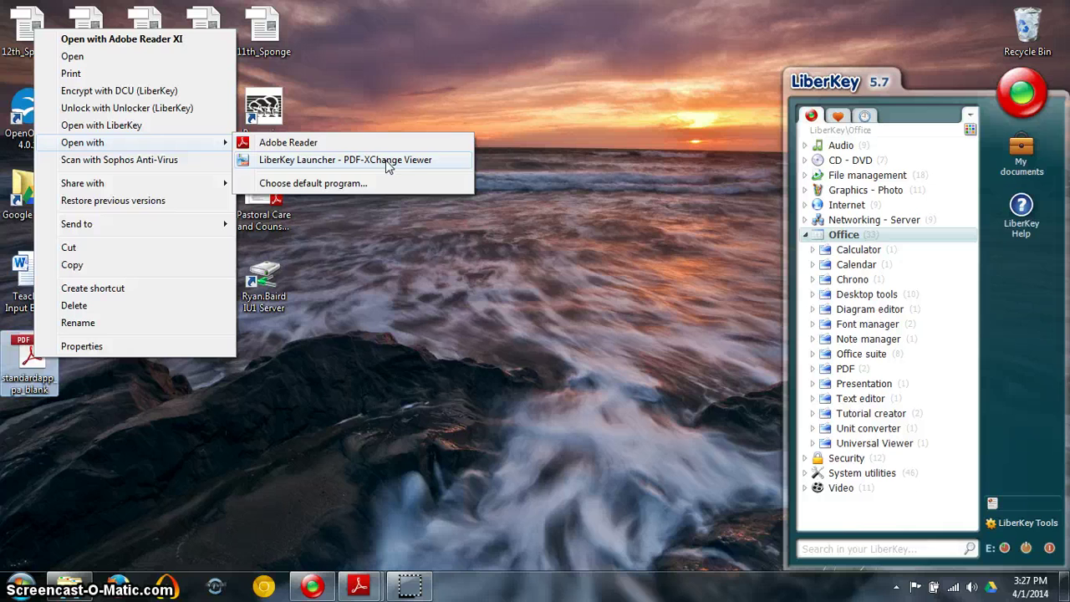
pyautogui.click(385, 160)
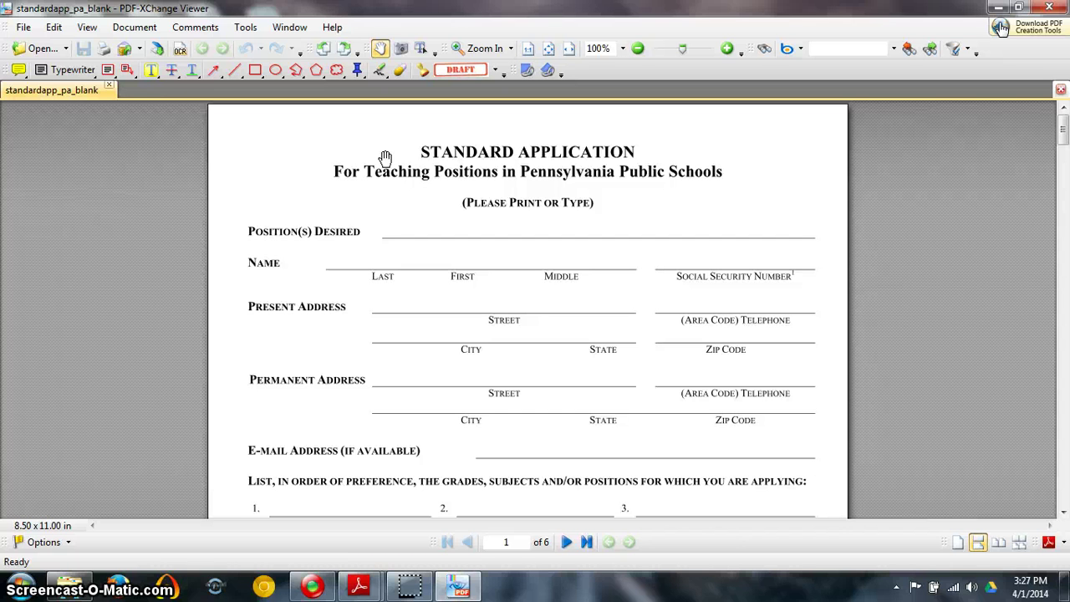
# Switch on the Typewriter tool from the PDF-XChange Viewer toolbar.
pyautogui.click(510, 188)
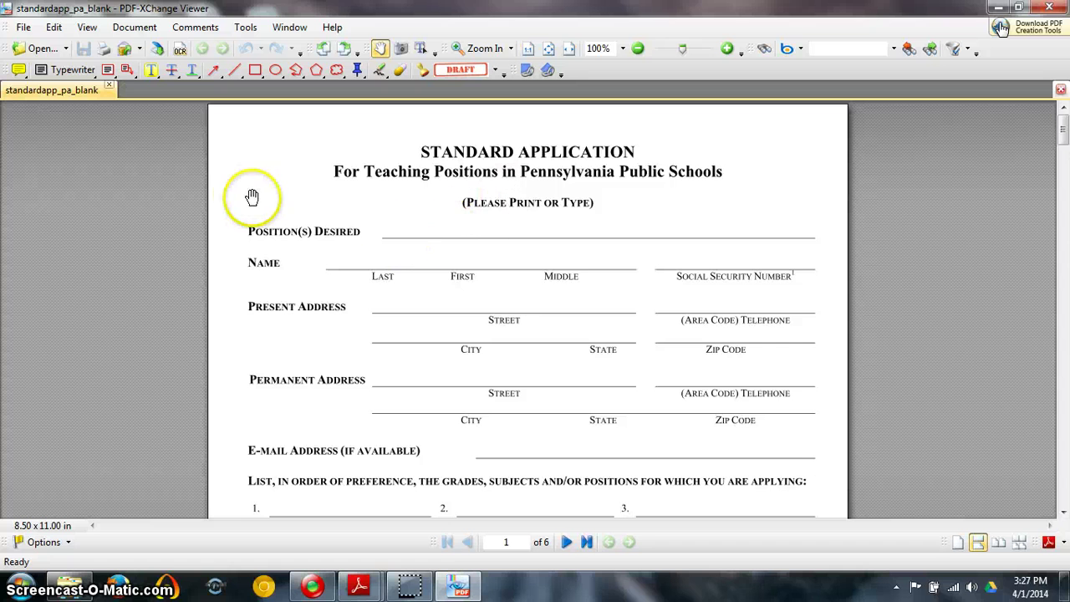
pyautogui.click(74, 71)
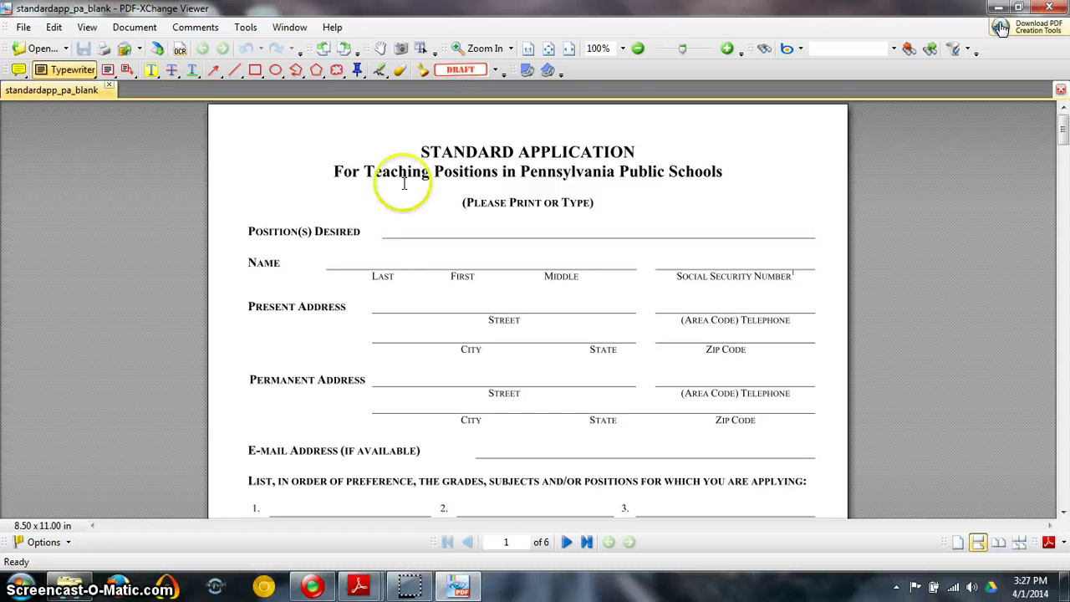
# Type Biology Teacher on the Position(s) Desired line.
pyautogui.click(397, 225)
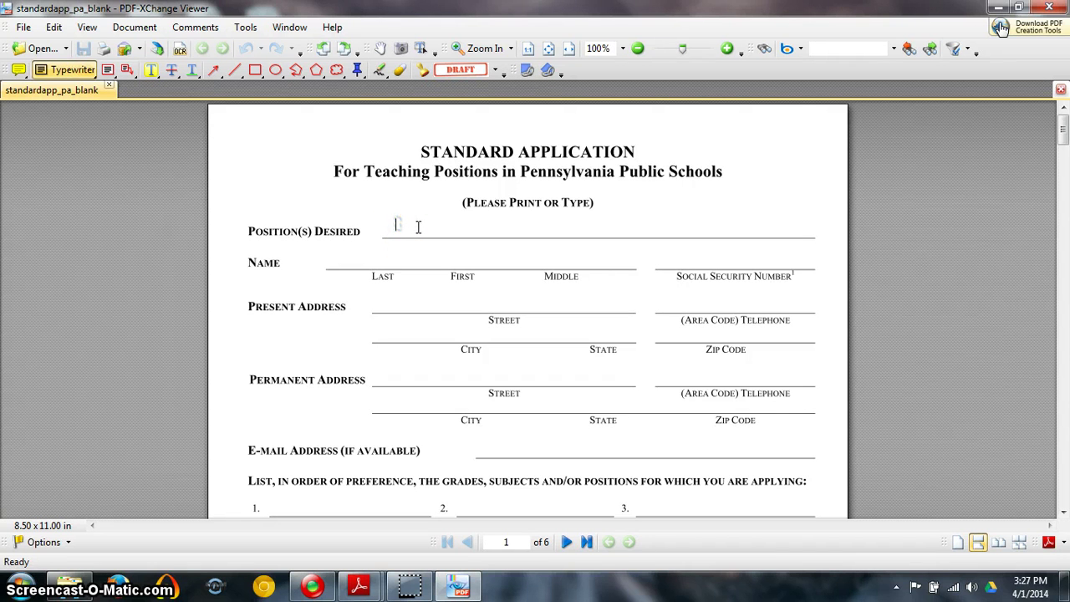
pyautogui.write('Biology Teach')
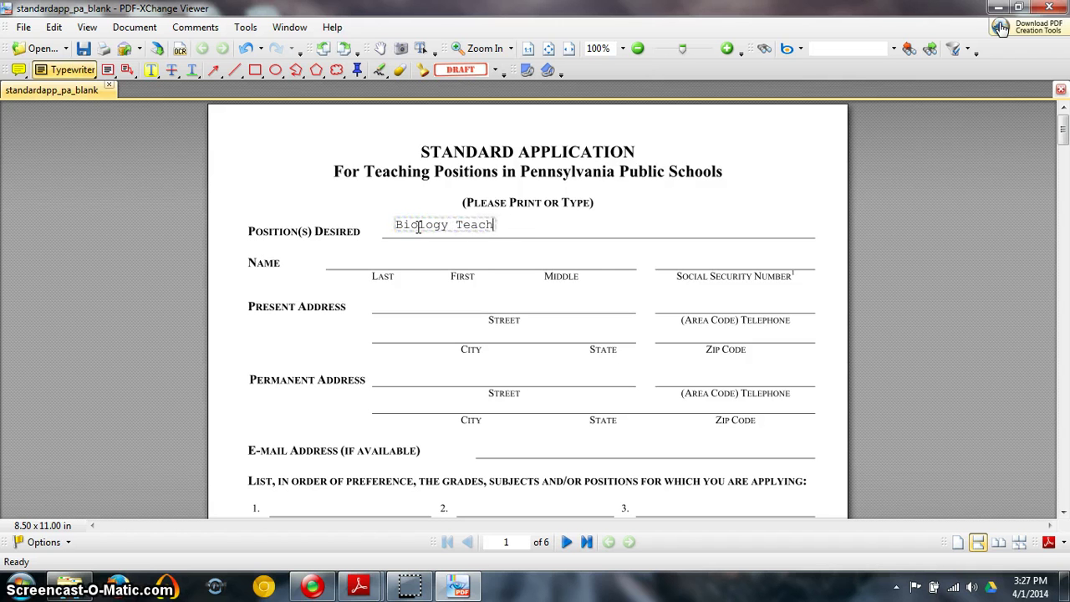
pyautogui.write('er')
pyautogui.click(368, 254)
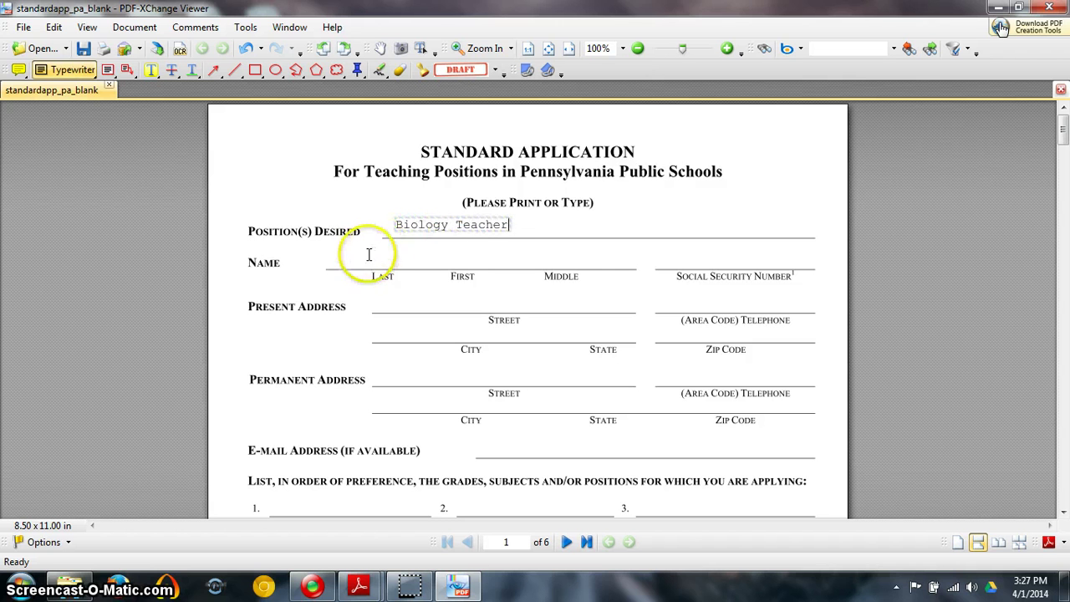
# Type the applicant's last, first and middle names into the Name row.
pyautogui.click(354, 259)
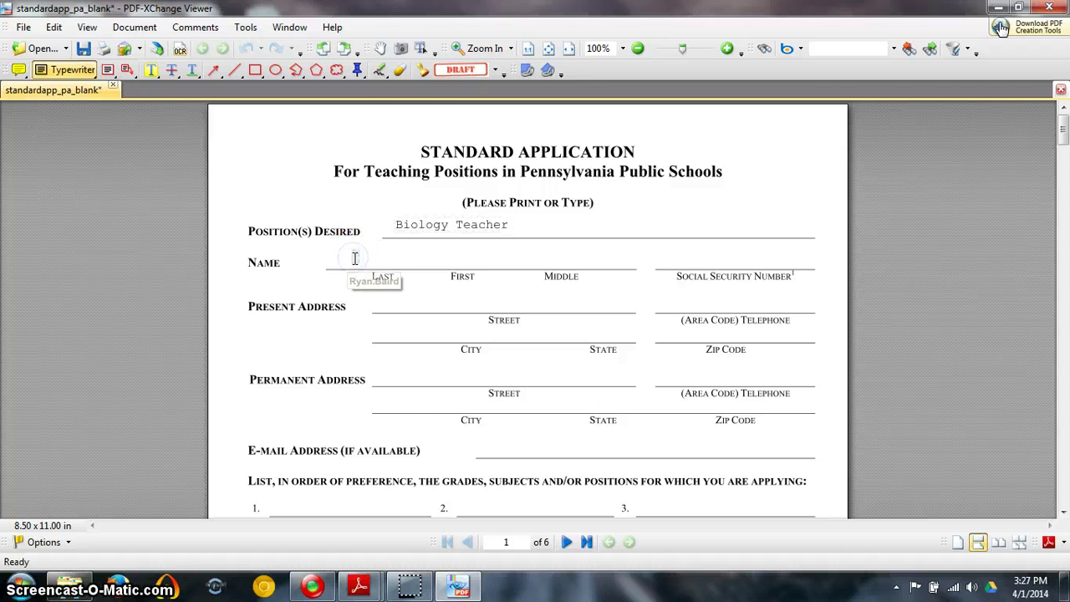
pyautogui.write('Baird')
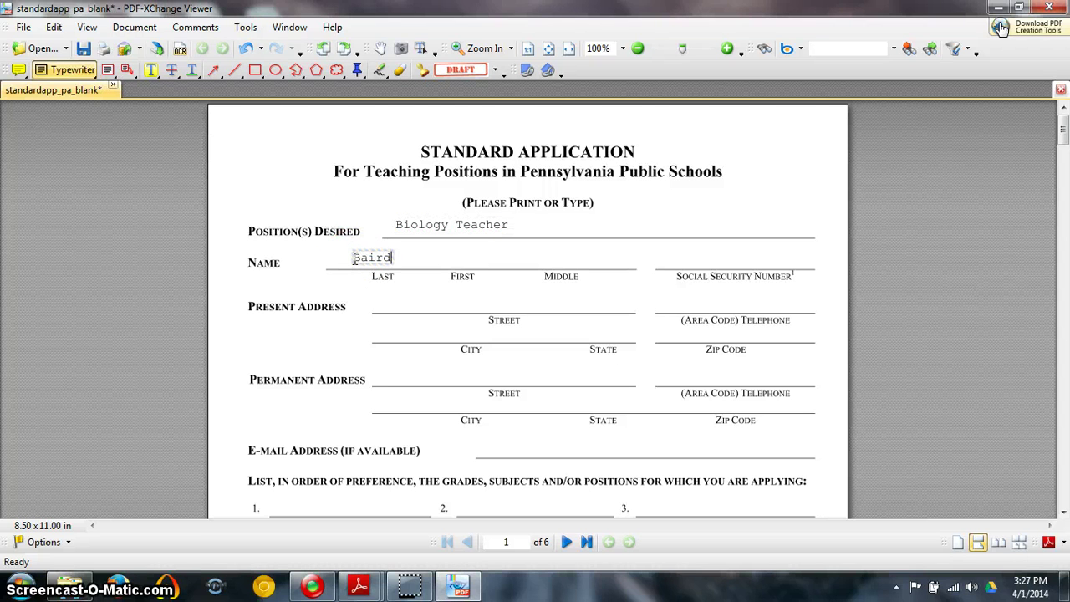
pyautogui.click(424, 254)
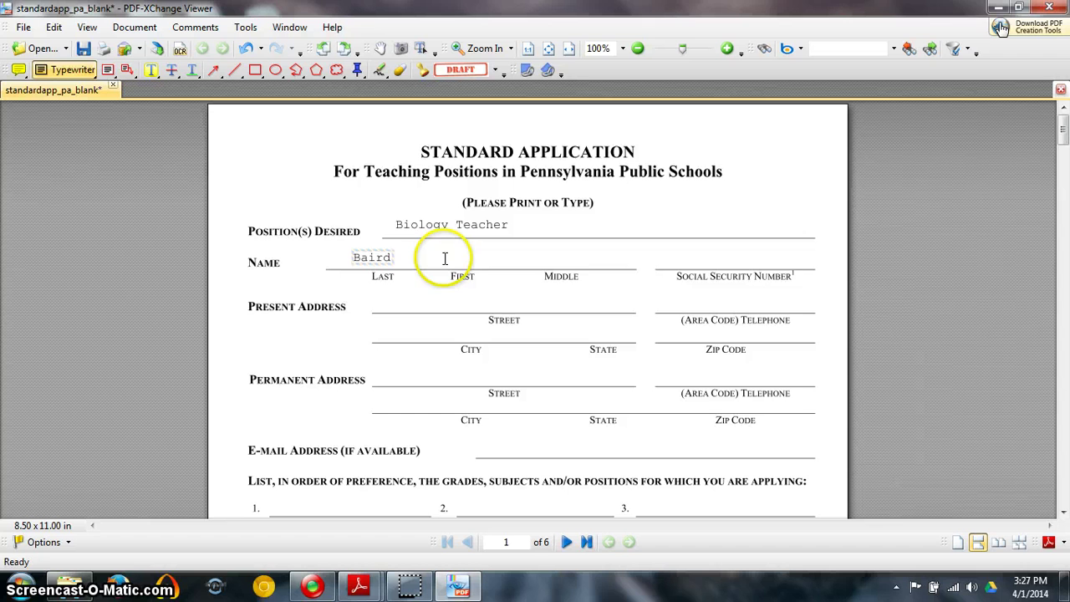
pyautogui.click(442, 257)
pyautogui.write('Rya')
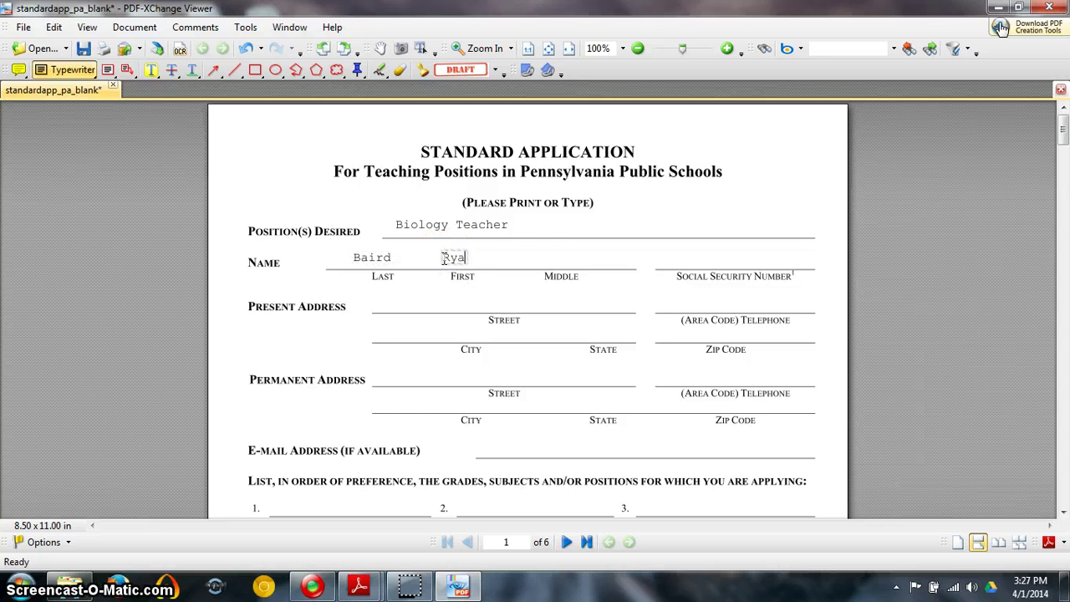
pyautogui.write('n')
pyautogui.click(539, 257)
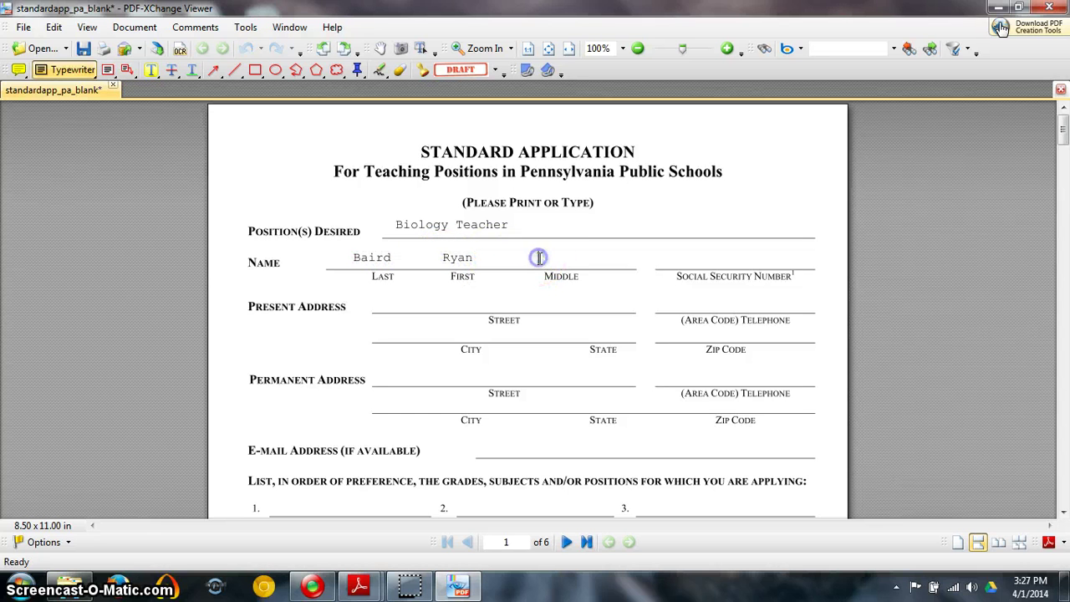
pyautogui.write('Douglas')
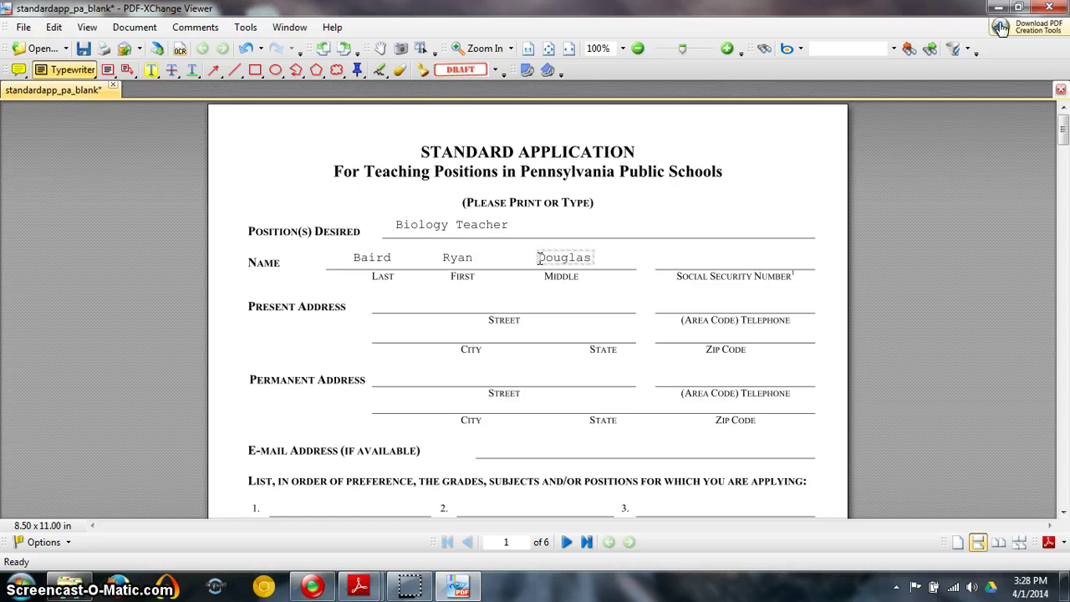
pyautogui.click(615, 279)
pyautogui.click(757, 280)
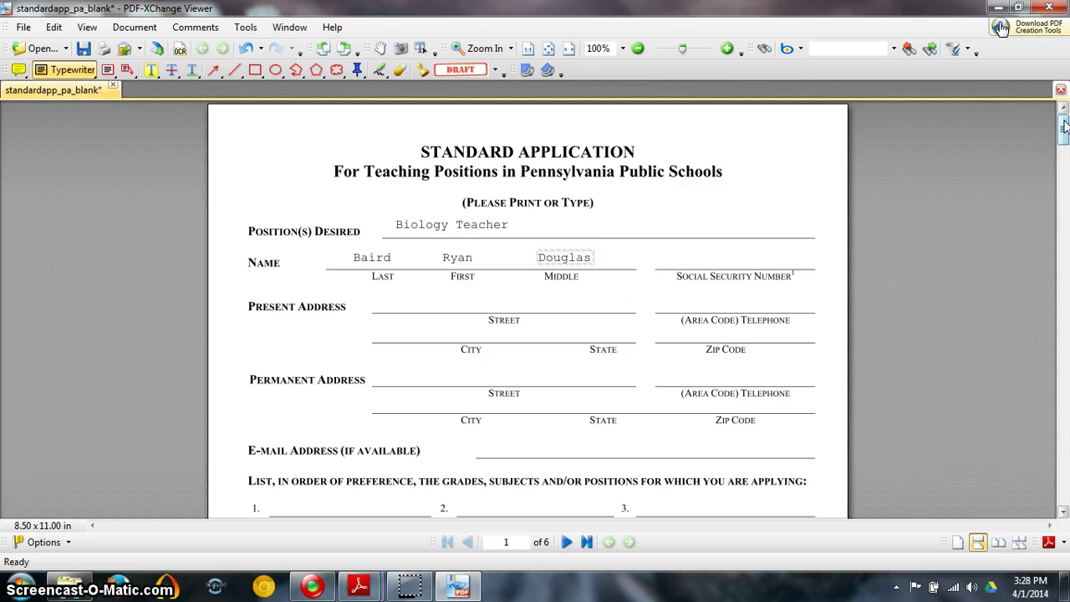
pyautogui.scroll(-1, 1064, 125)
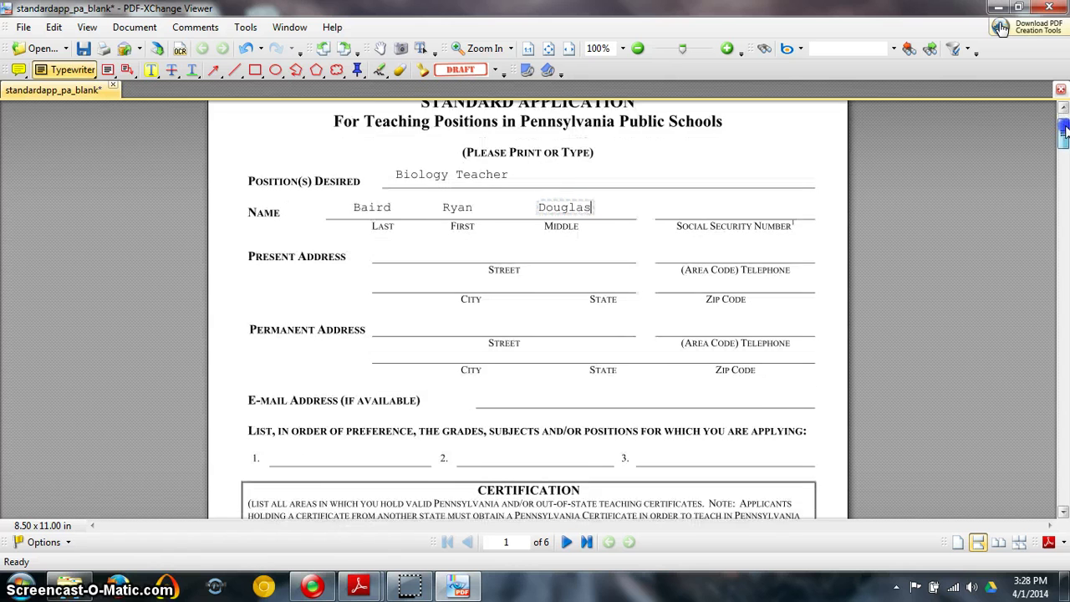
pyautogui.scroll(1, 1064, 125)
pyautogui.click(661, 239)
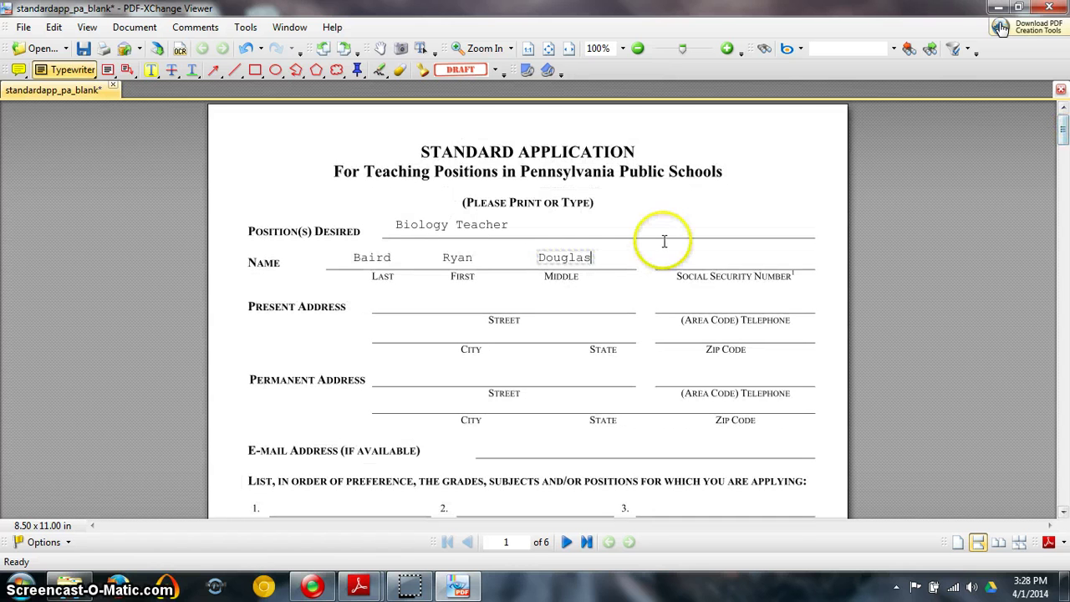
pyautogui.click(500, 342)
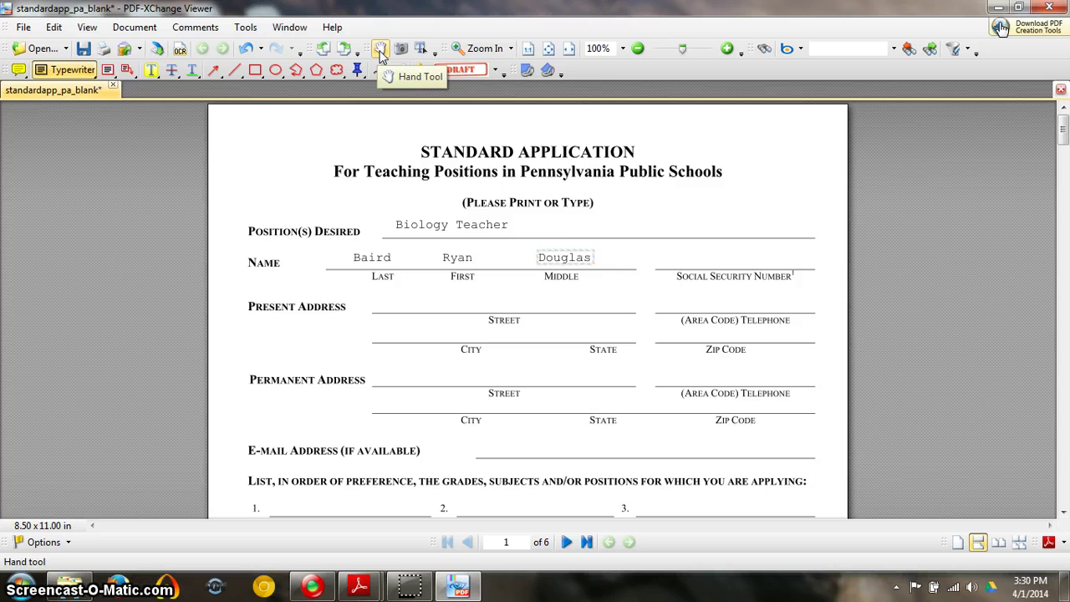
# With the Hand Tool, drag the Biology Teacher entry right to centre it on its line.
pyautogui.click(381, 50)
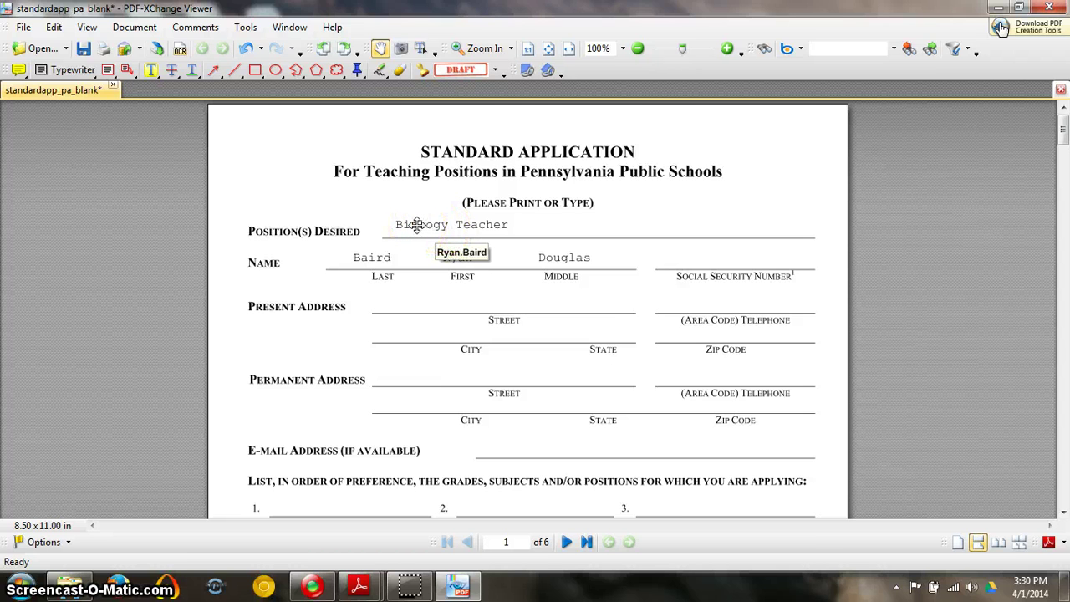
pyautogui.click(458, 225)
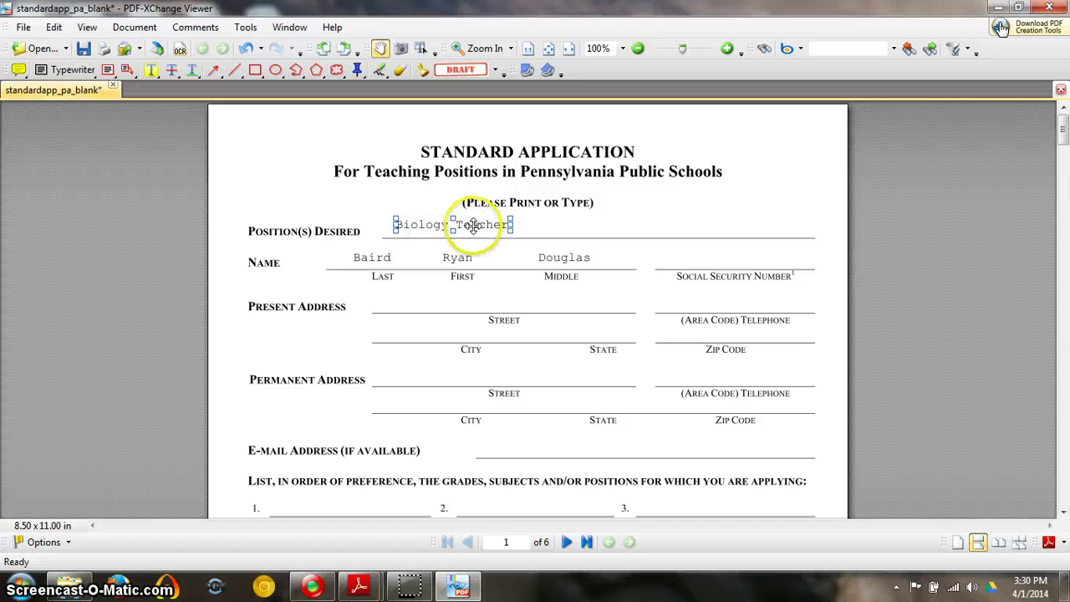
pyautogui.moveTo(476, 220); pyautogui.dragTo(542, 221)
# Nudge the first-name entry slightly right and grab the last-name entry.
pyautogui.click(459, 259)
pyautogui.moveTo(459, 259); pyautogui.dragTo(469, 260)
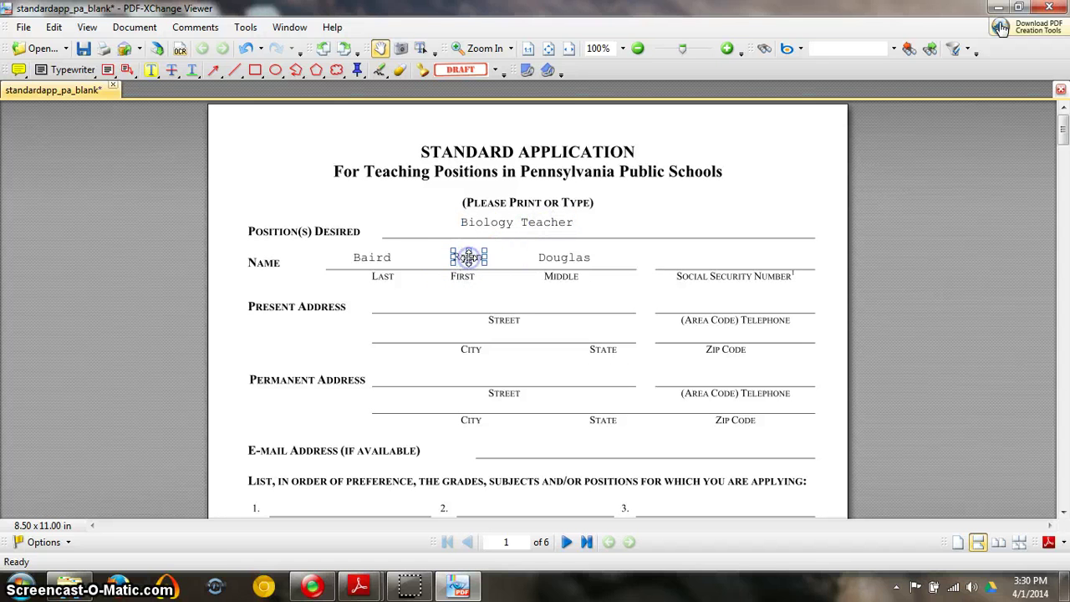
pyautogui.click(381, 259)
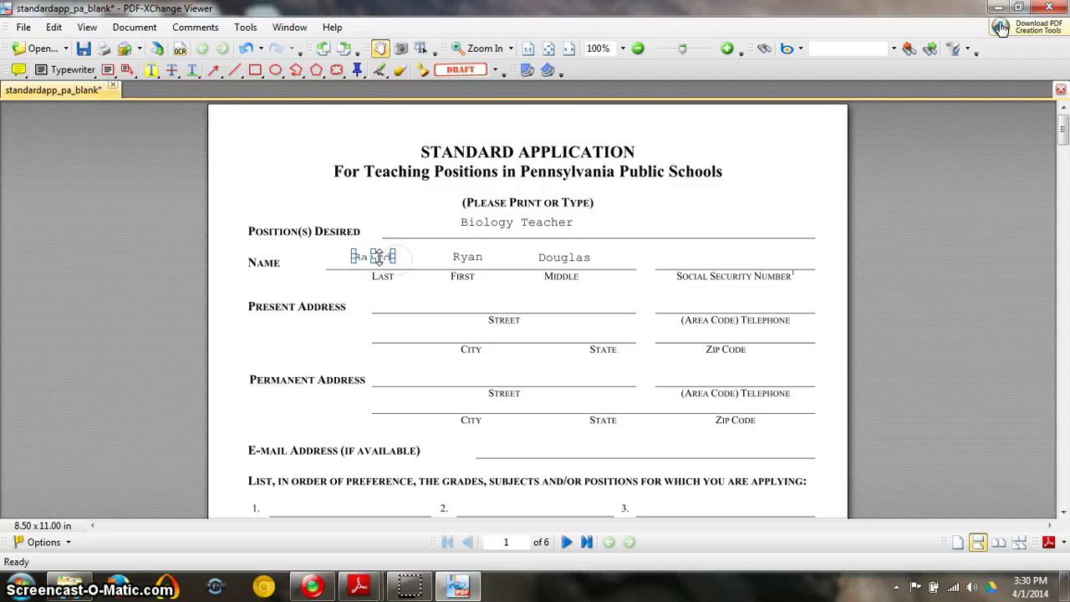
pyautogui.click(384, 259)
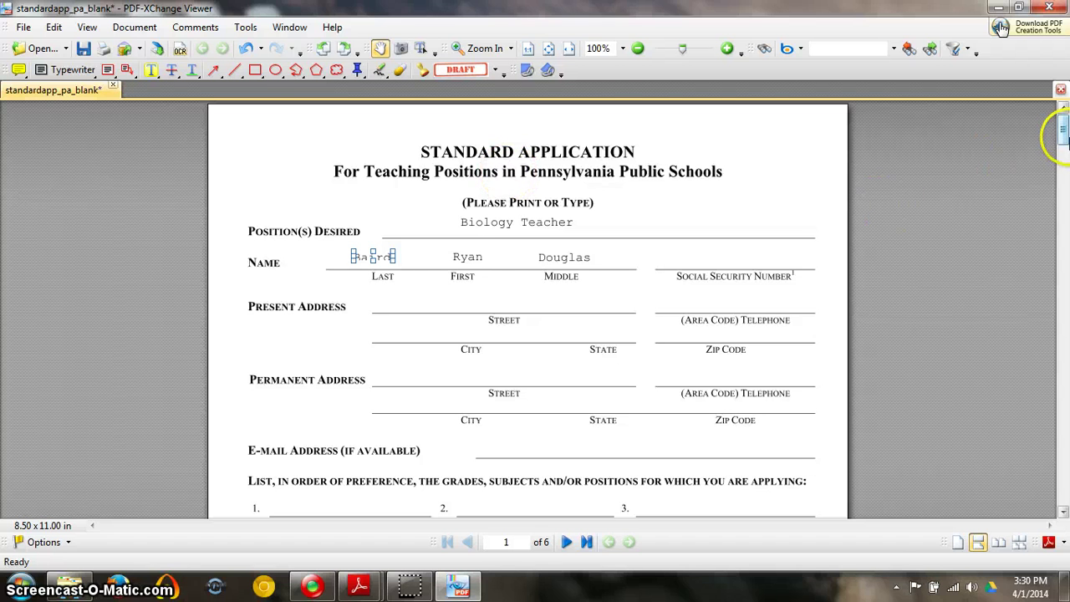
# Scroll down to the Educational Background and Experience tables on page 2.
pyautogui.scroll(-2, 1063, 136)
pyautogui.scroll(-3, 1002, 28)
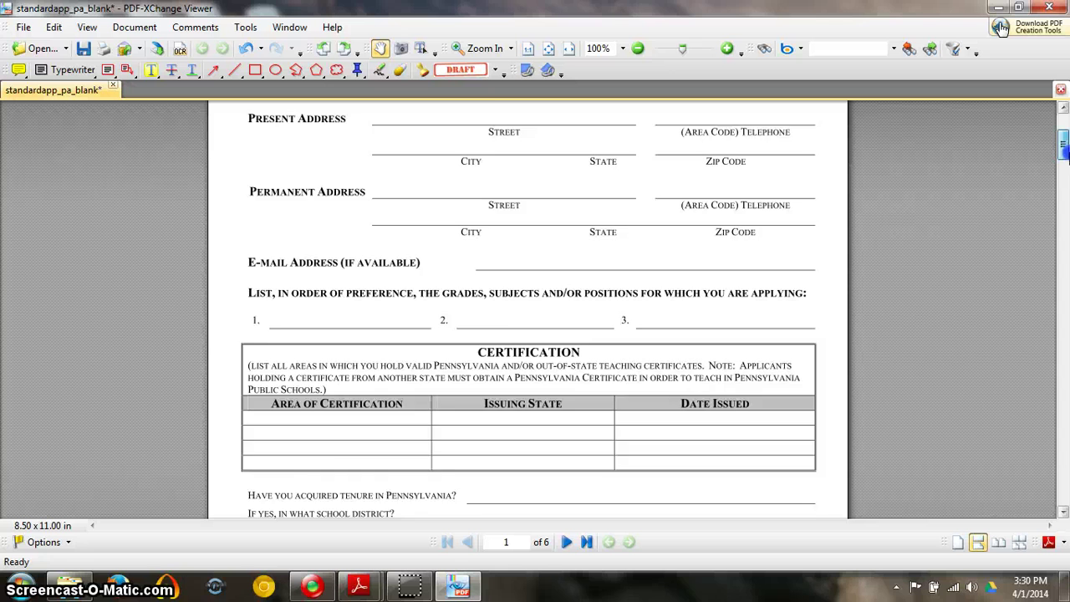
pyautogui.scroll(-3, 1002, 27)
pyautogui.scroll(-9, 1002, 27)
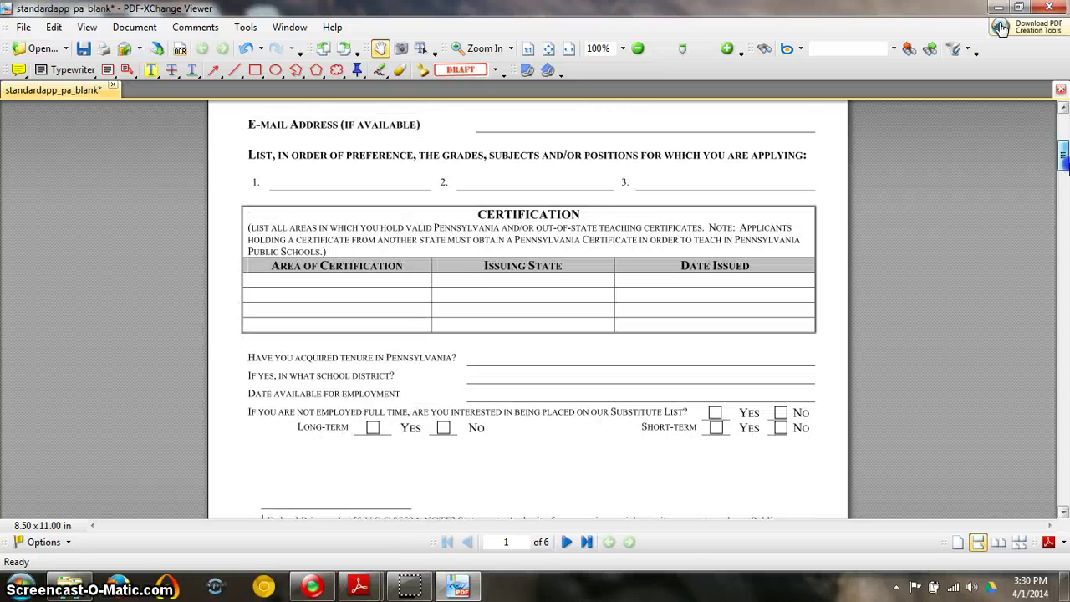
pyautogui.scroll(-2, 1002, 27)
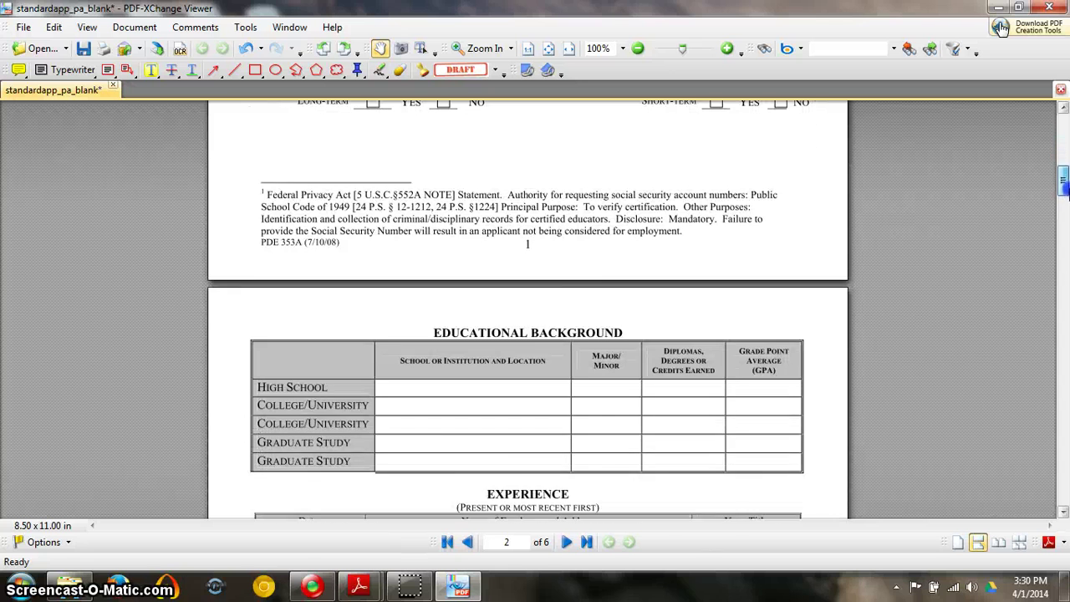
pyautogui.scroll(-3, 1002, 28)
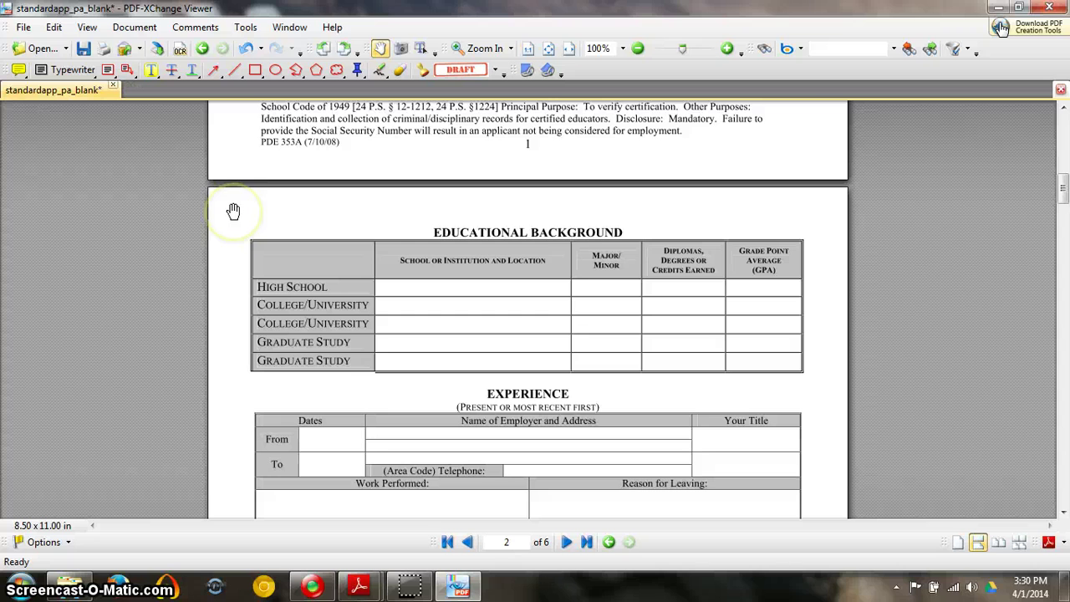
pyautogui.moveTo(1065, 194); pyautogui.dragTo(1064, 206)
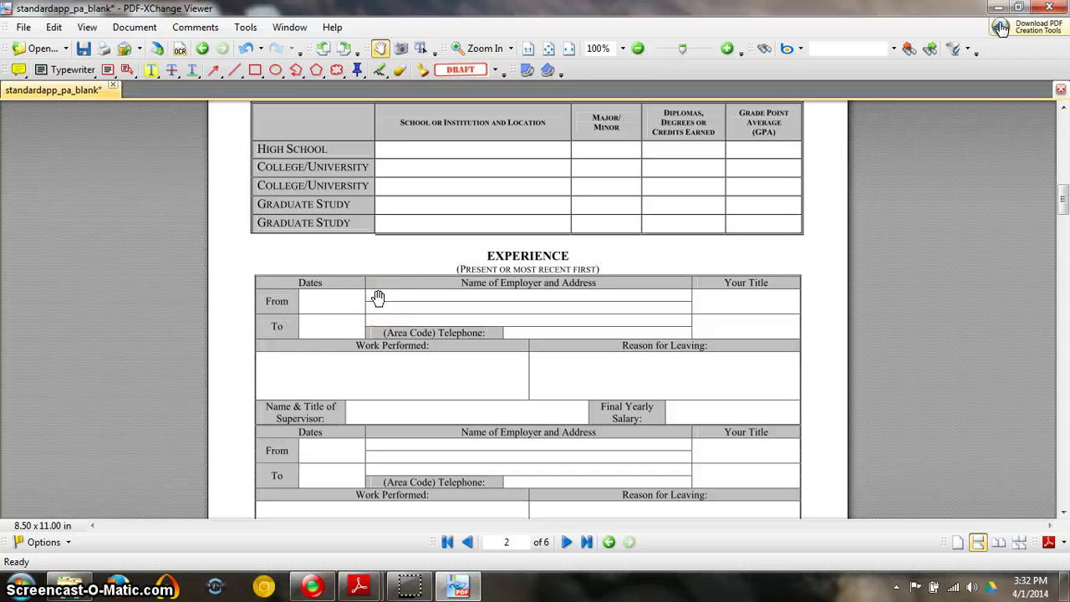
# Type Intermediate Unit #1 in the first employer row with the Typewriter, then select it.
pyautogui.click(54, 70)
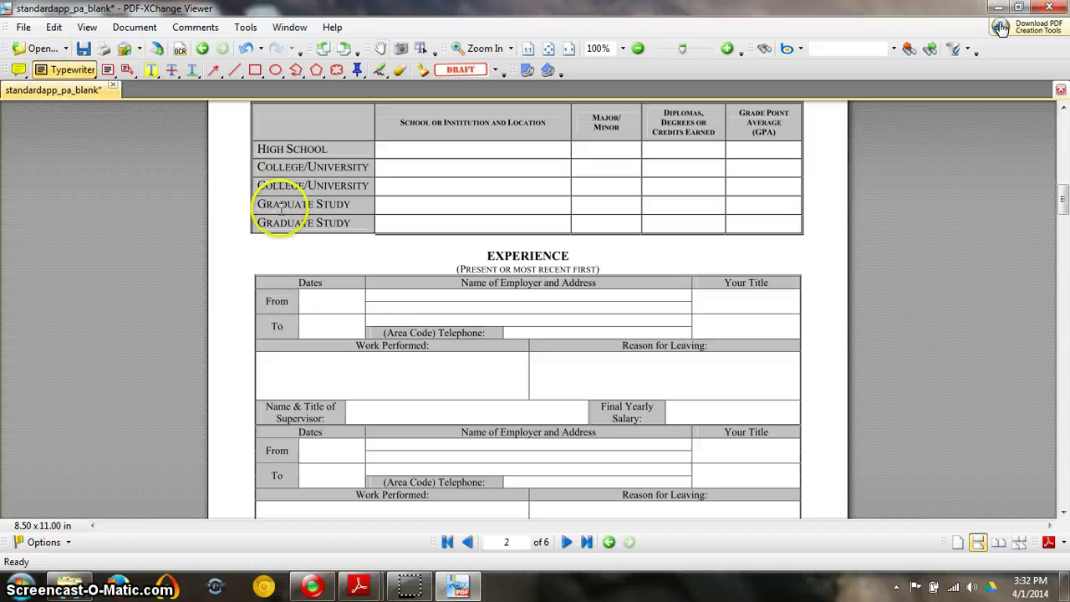
pyautogui.click(450, 290)
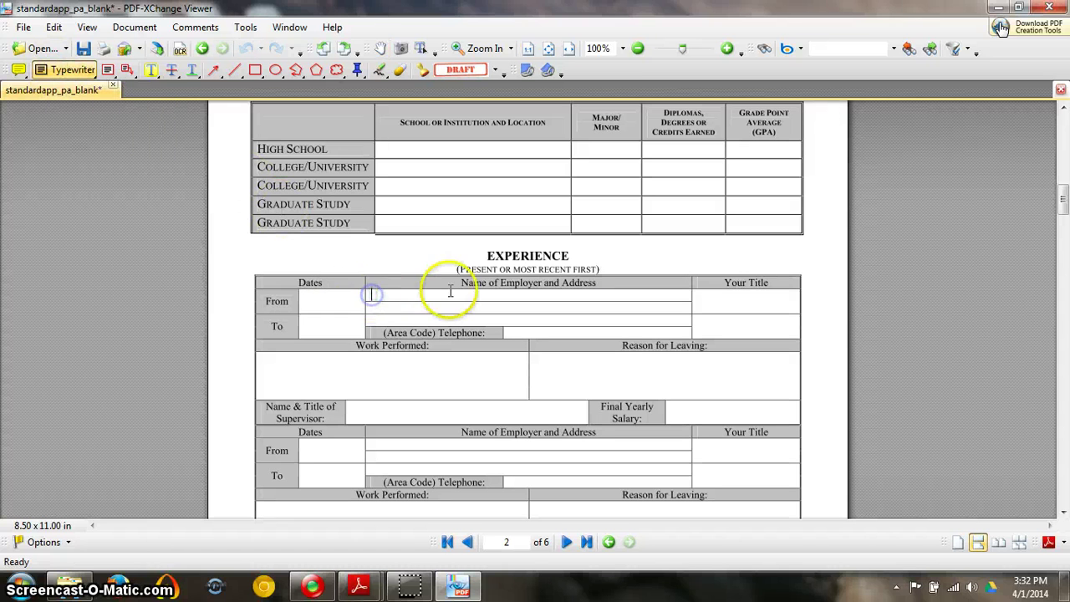
pyautogui.write('Interme')
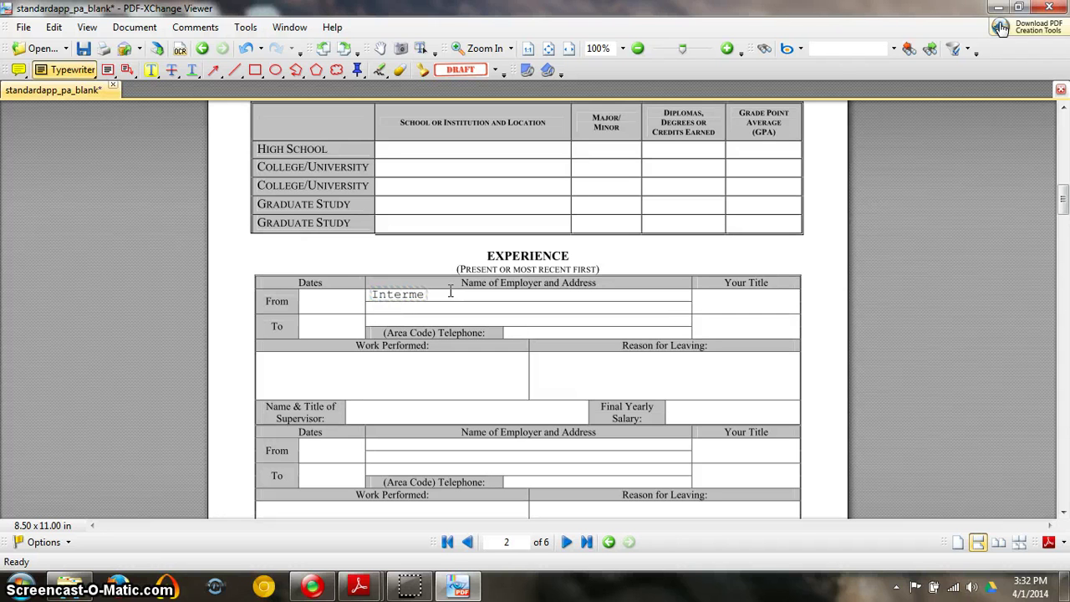
pyautogui.write('diate Unit #1')
pyautogui.click(378, 299)
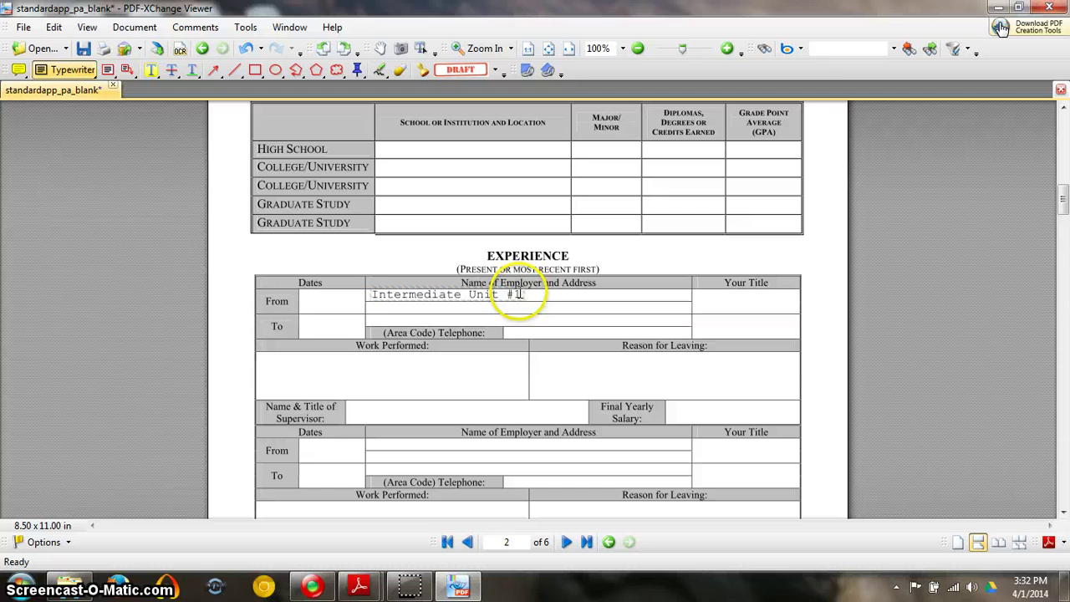
pyautogui.moveTo(523, 294); pyautogui.dragTo(375, 294)
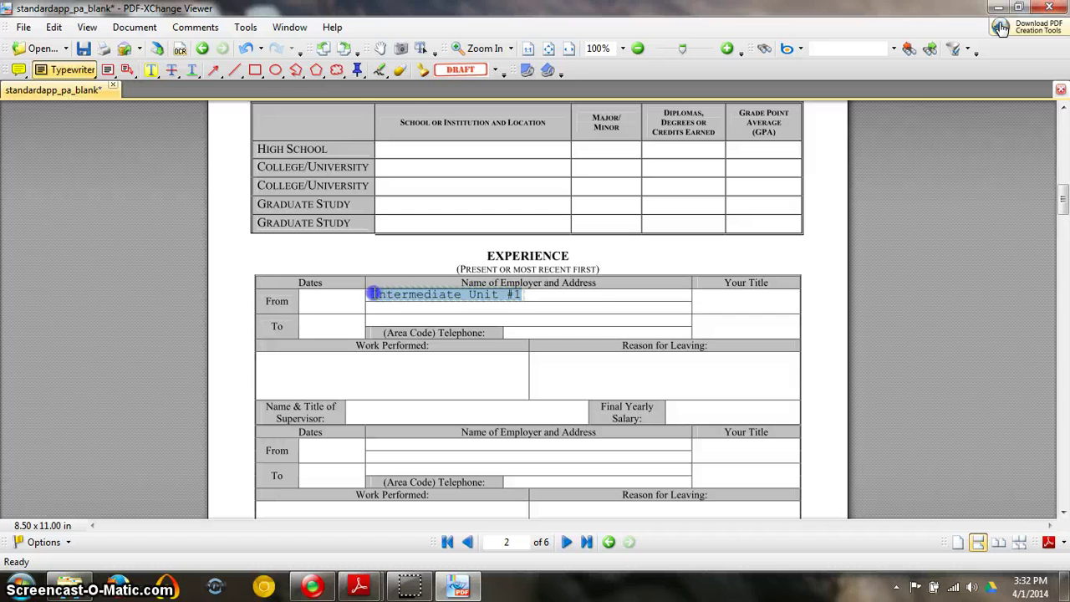
# Format the selected Intermediate Unit #1 text as Superscript via Text Formatting.
pyautogui.rightClick(388, 297)
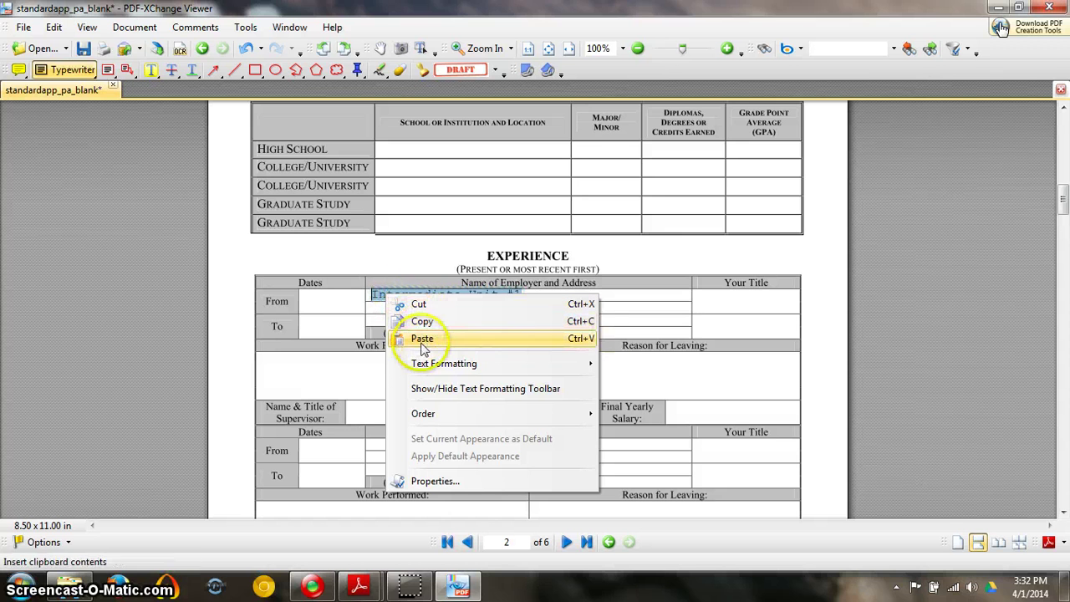
pyautogui.click(463, 364)
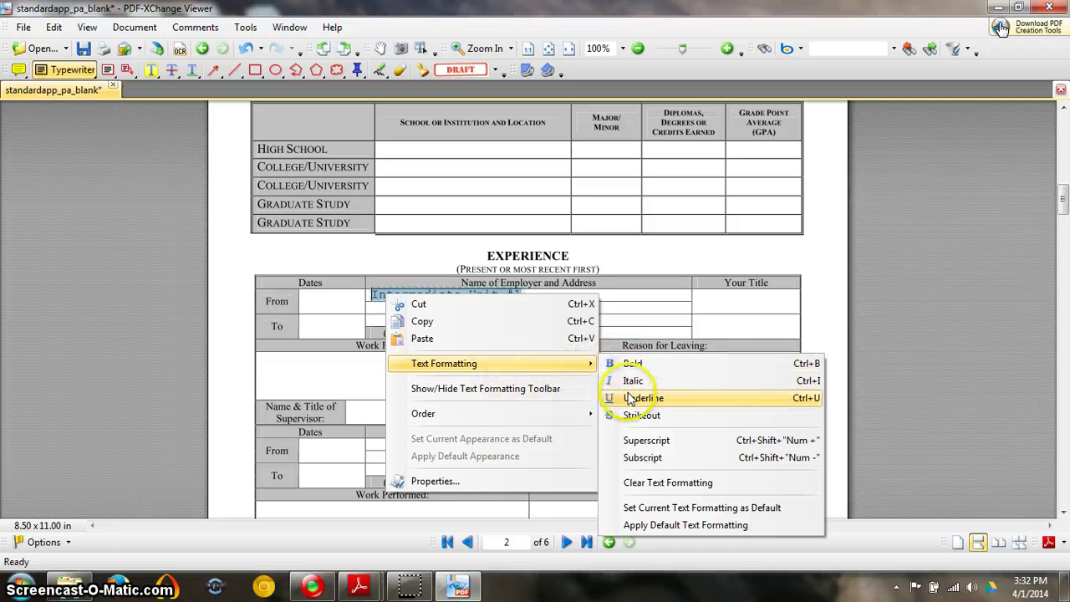
pyautogui.click(679, 441)
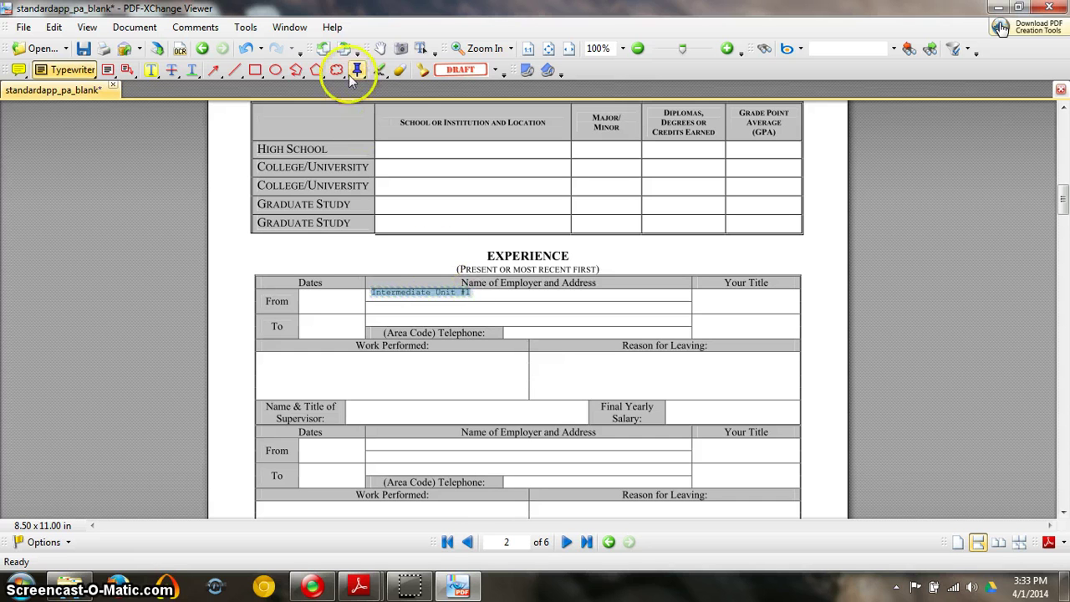
pyautogui.click(381, 48)
pyautogui.click(410, 288)
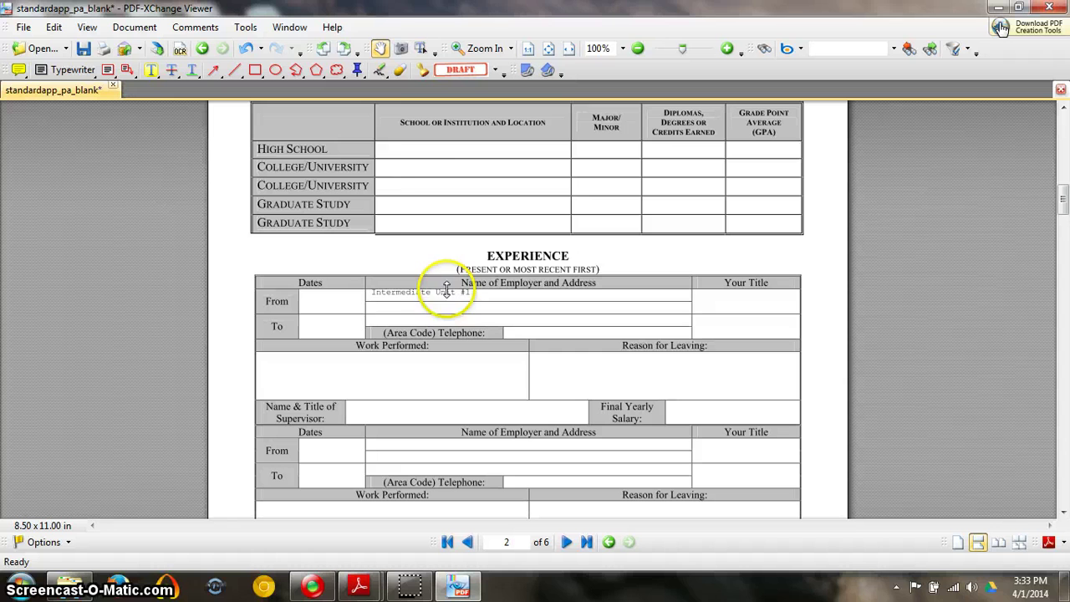
pyautogui.click(383, 51)
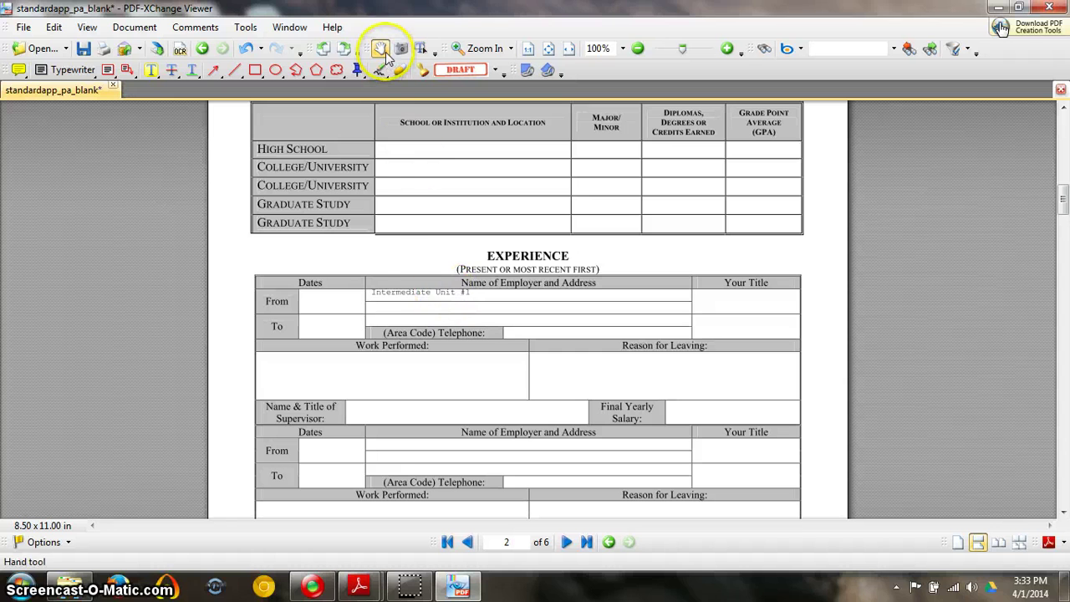
pyautogui.click(424, 292)
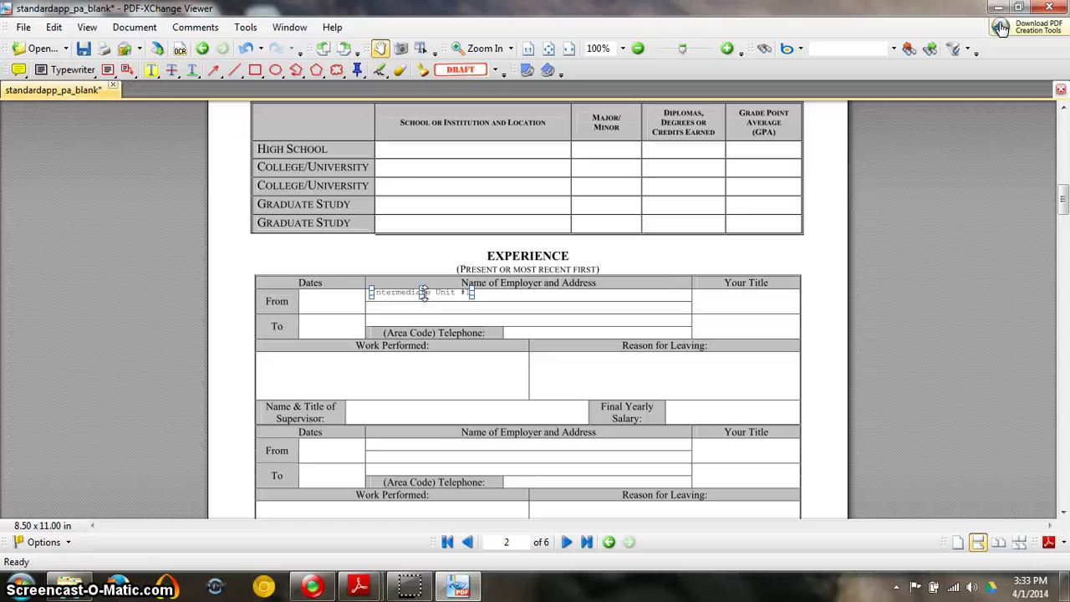
pyautogui.press('Delete')
pyautogui.click(246, 50)
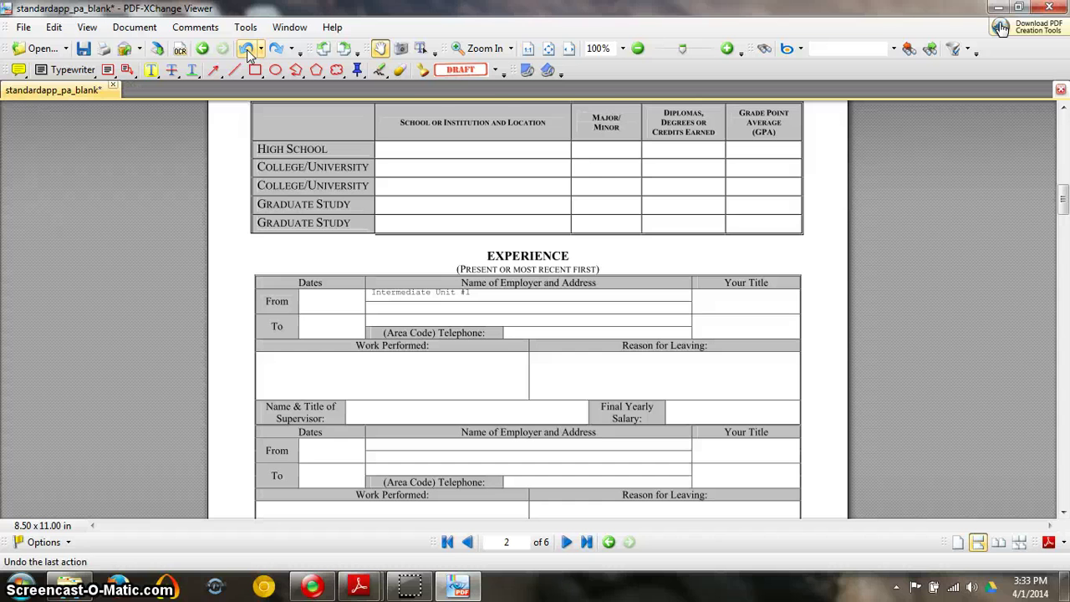
pyautogui.moveTo(1063, 211); pyautogui.dragTo(1065, 170)
# Scroll back to the top of page 1 to review the Biology Teacher position and name fields.
pyautogui.scroll(3, 527, 309)
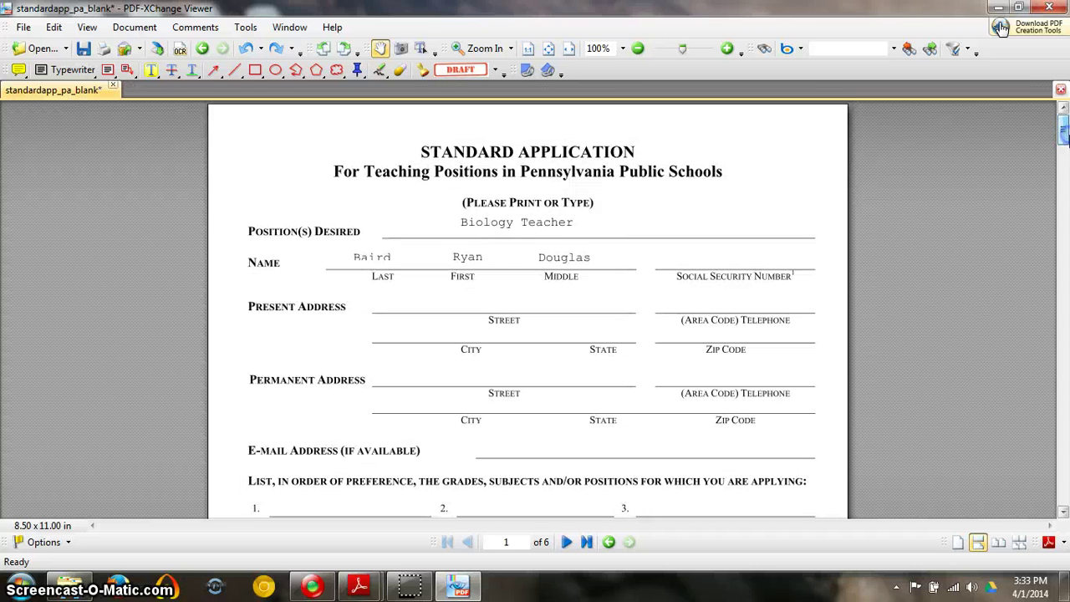